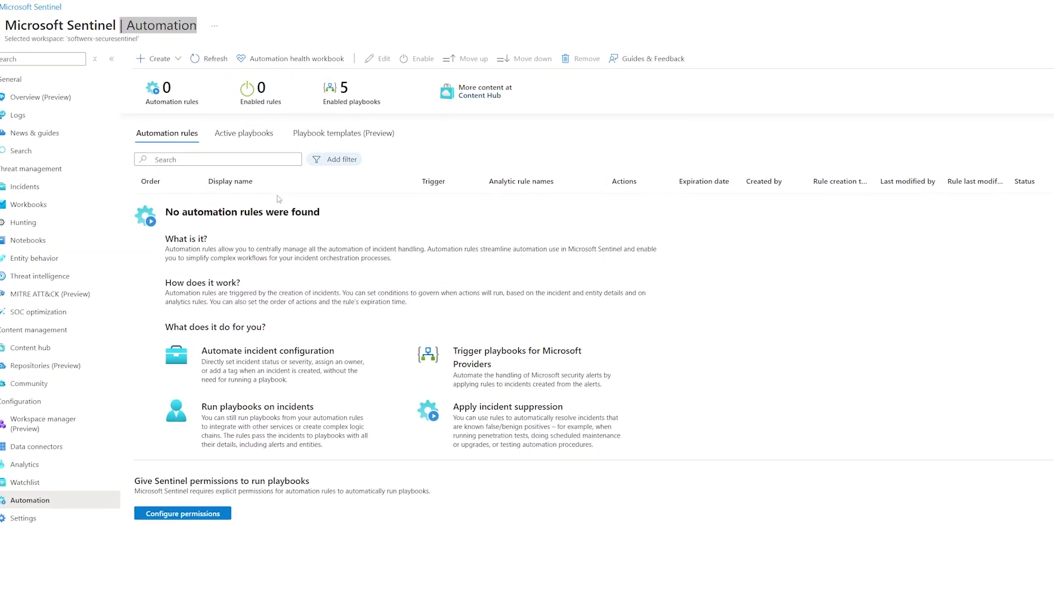
Step: Show the workspace's Incidents list from the Threat management navigation
{"action": "left_click", "coordinate": [21, 185]}
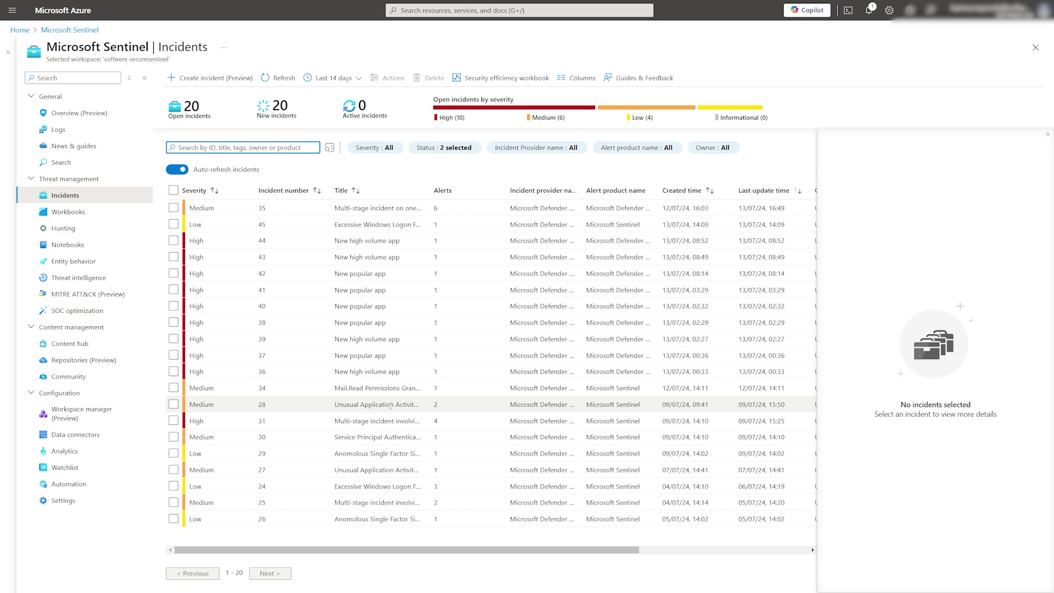
Step: Open incident 28 (Unusual Application Activity) and show its Actions menu
{"action": "left_click", "coordinate": [391, 405]}
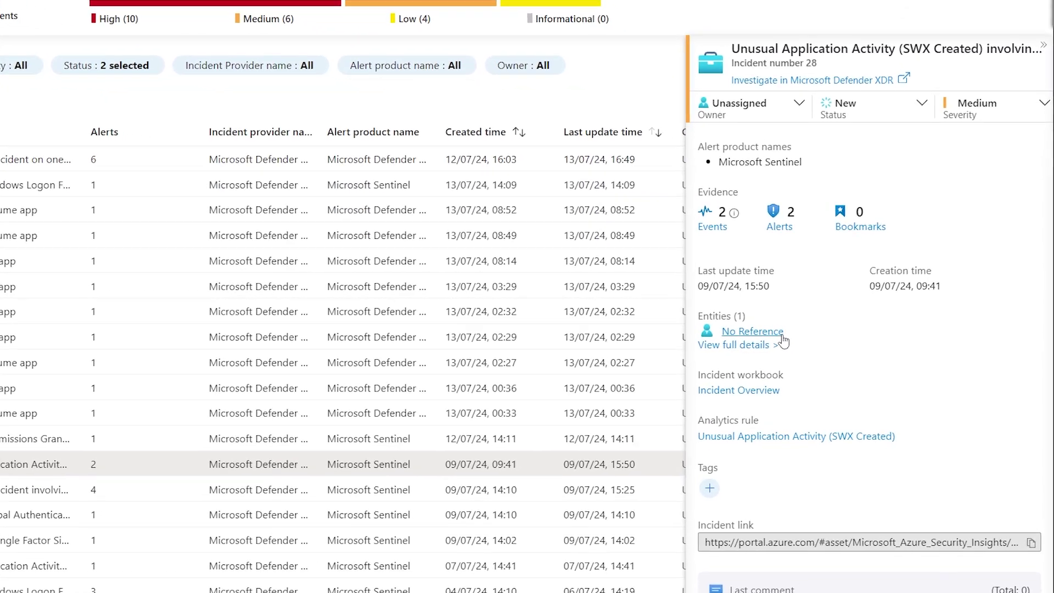
{"action": "left_click", "coordinate": [896, 509]}
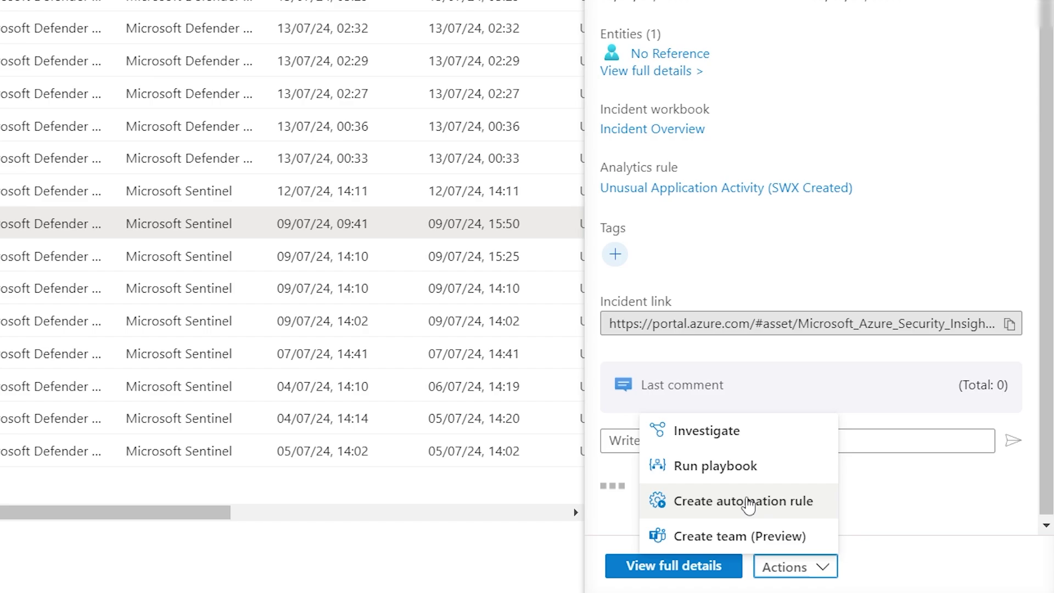
Step: Create an '(Automation)' rule closing as Benign Positive, commented 'Updates from Microsoft, not malicious activity.'
{"action": "left_click", "coordinate": [811, 518]}
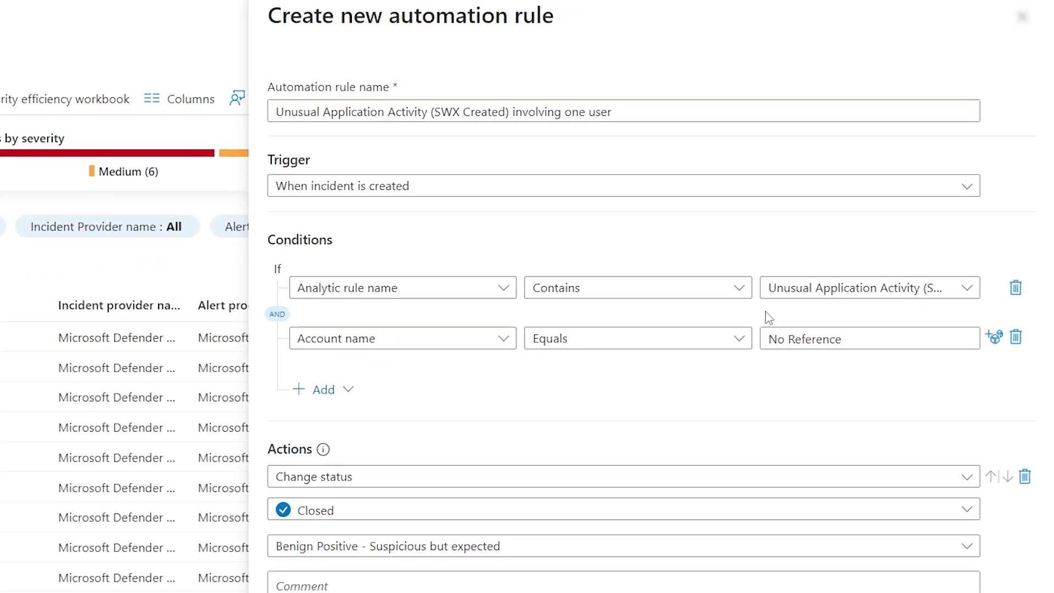
{"action": "left_click", "coordinate": [680, 111]}
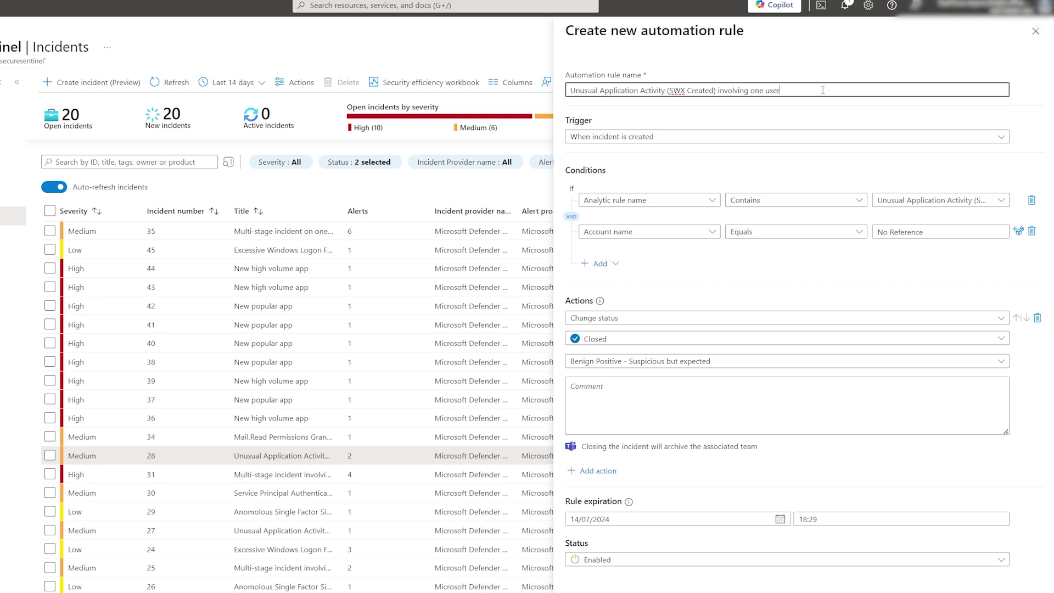
{"action": "type", "text": "(Automatio"}
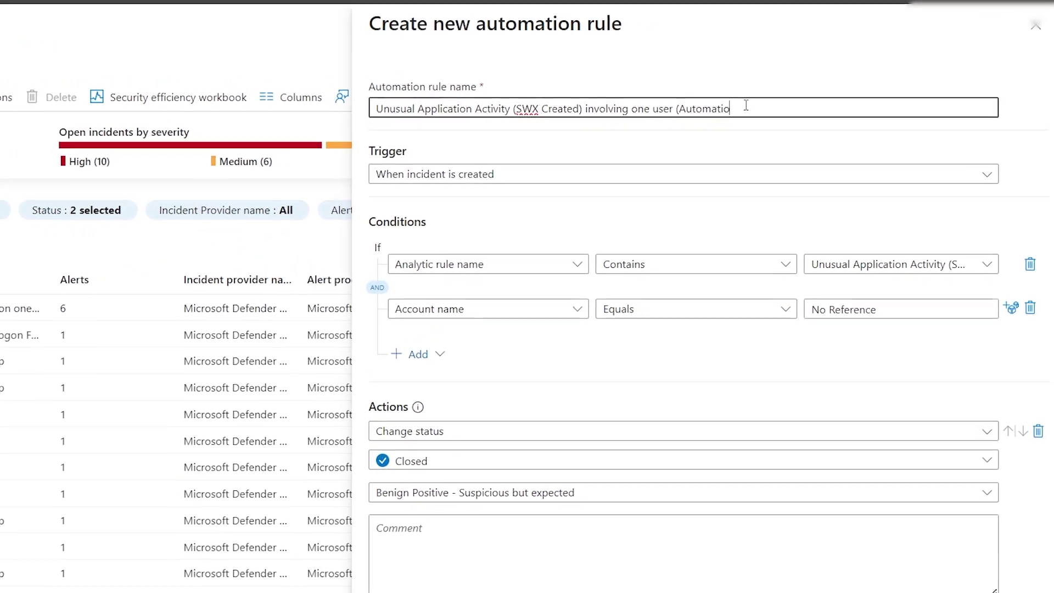
{"action": "type", "text": "n)"}
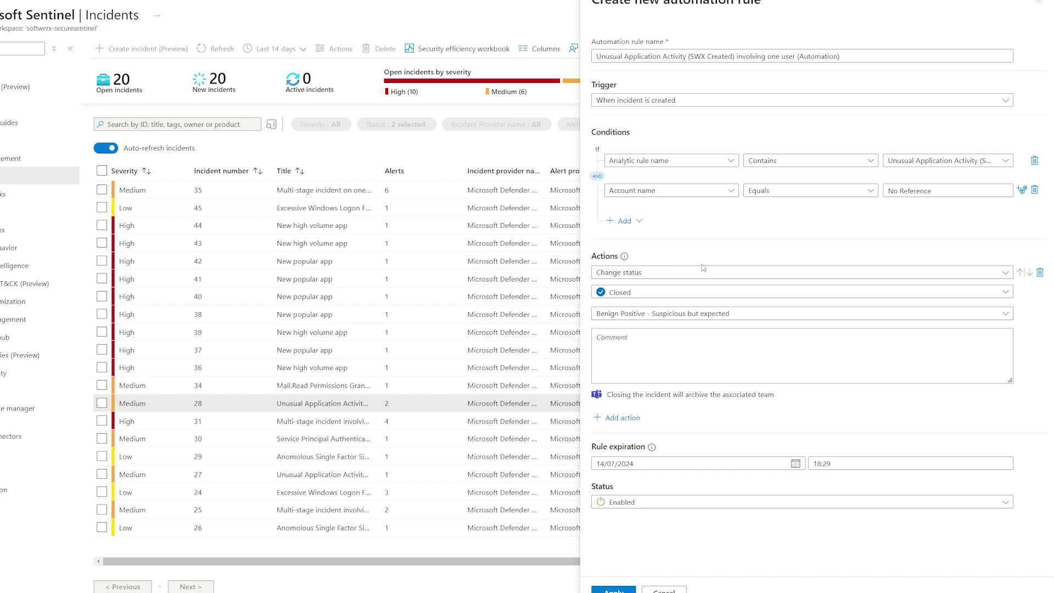
{"action": "left_click", "coordinate": [705, 314]}
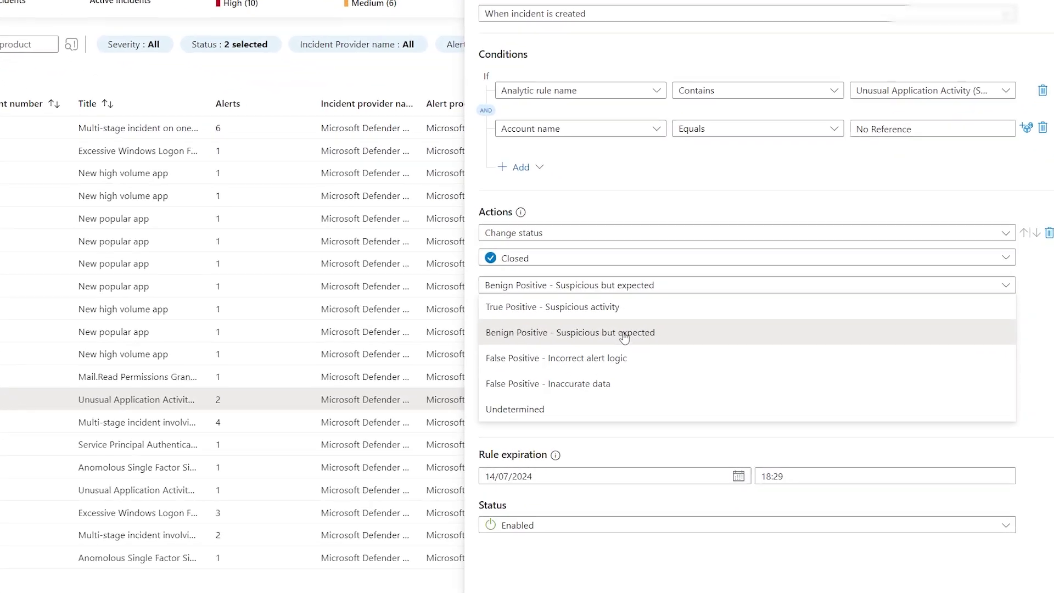
{"action": "left_click", "coordinate": [624, 333]}
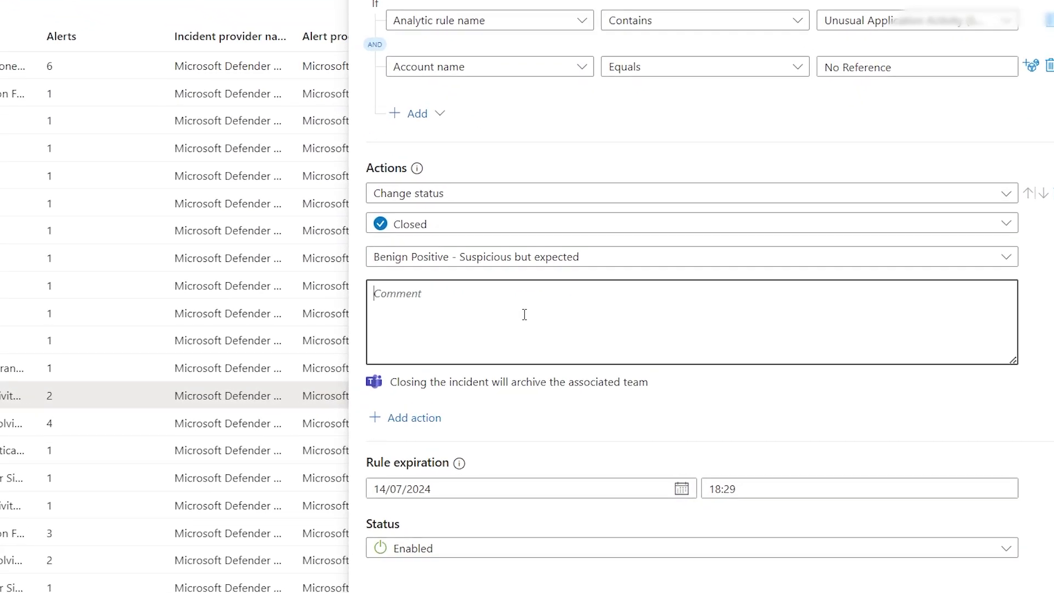
{"action": "type", "text": "Upda"}
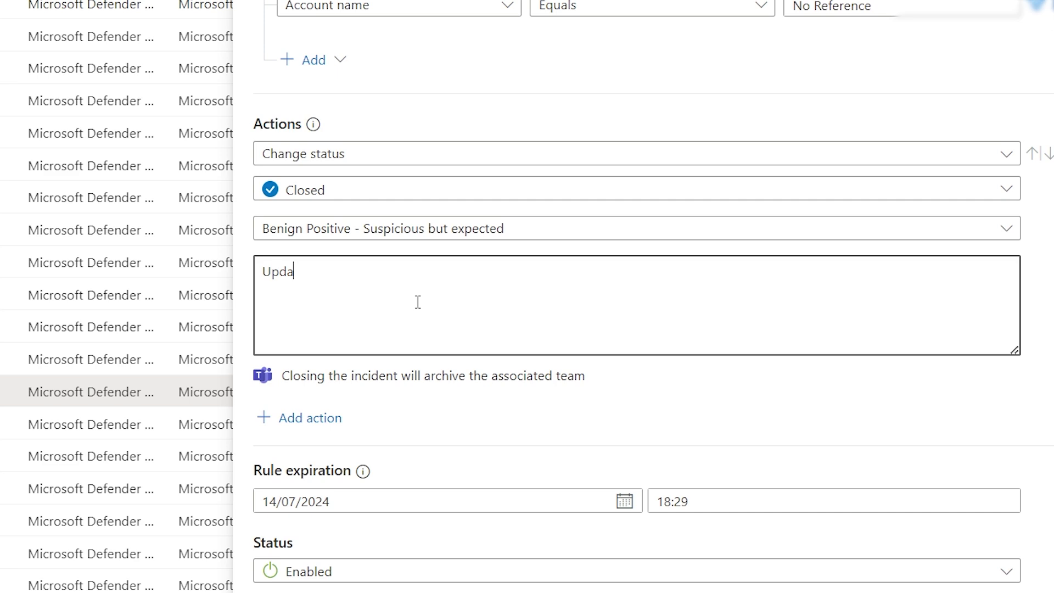
{"action": "type", "text": "tes from Microsoft, not malicious activity."}
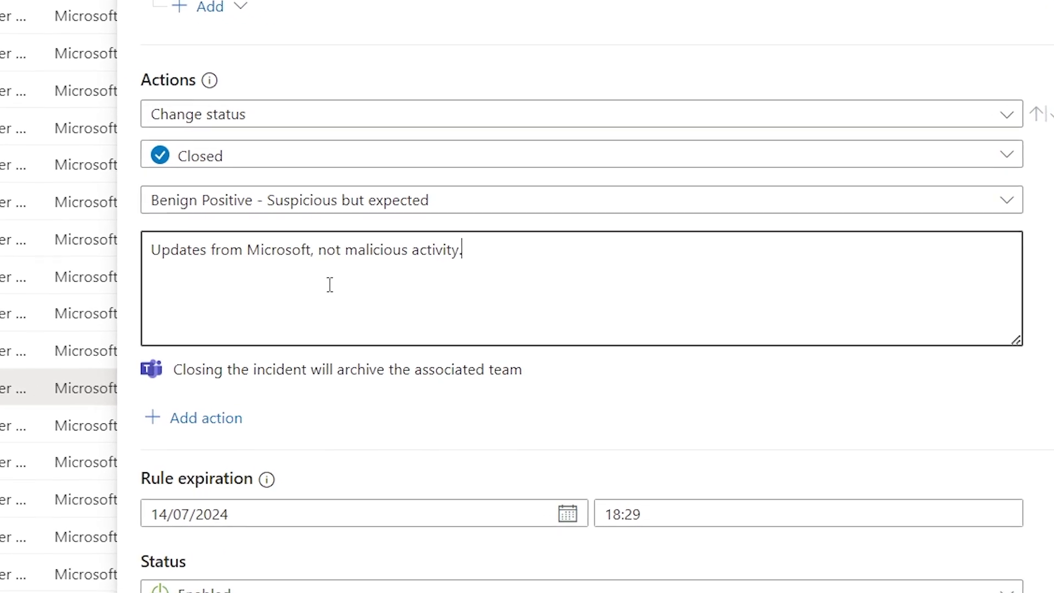
Step: Add a rule action that tags incidents with 'Automation'
{"action": "left_click", "coordinate": [206, 418]}
{"action": "left_click", "coordinate": [329, 450]}
{"action": "left_click", "coordinate": [192, 590]}
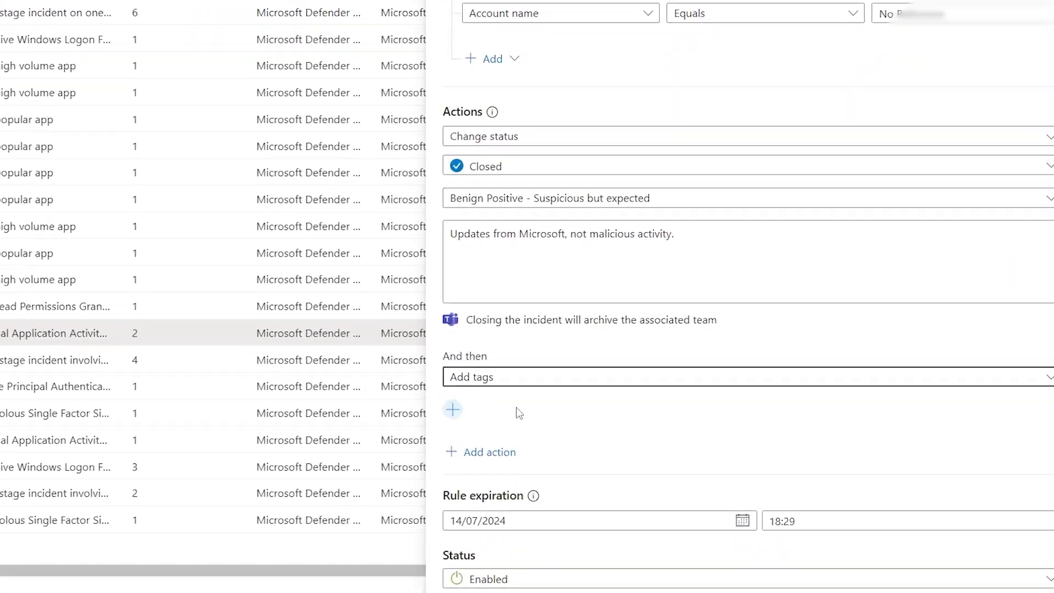
{"action": "left_click", "coordinate": [453, 409]}
{"action": "type", "text": "Automation"}
{"action": "left_click", "coordinate": [489, 460]}
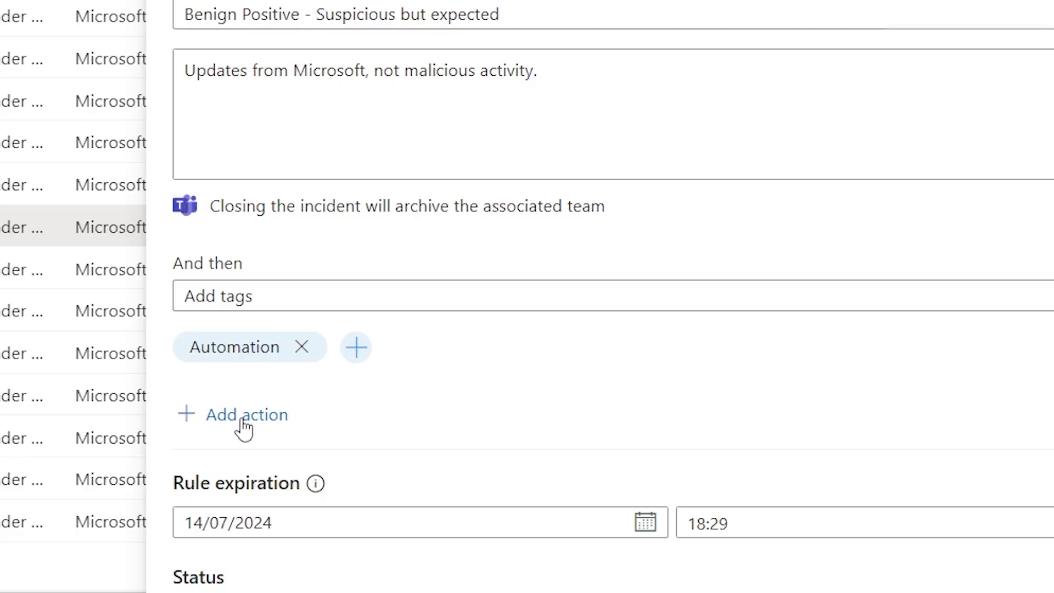
Step: Add a rule action that changes incident severity to Informational
{"action": "left_click", "coordinate": [244, 422]}
{"action": "left_click", "coordinate": [313, 452]}
{"action": "left_click", "coordinate": [219, 541]}
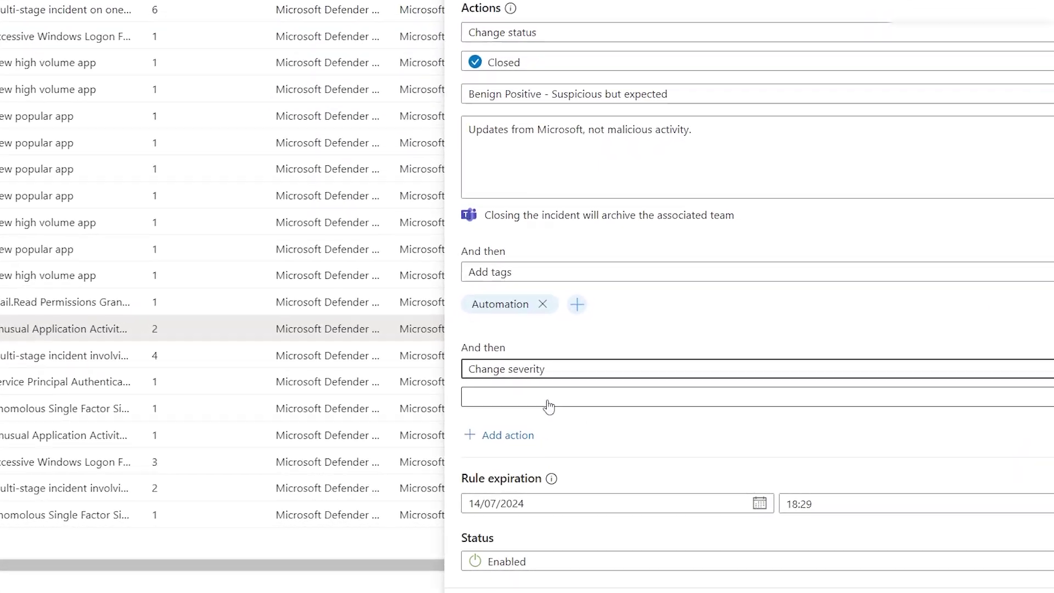
{"action": "left_click", "coordinate": [548, 397]}
{"action": "left_click", "coordinate": [560, 420]}
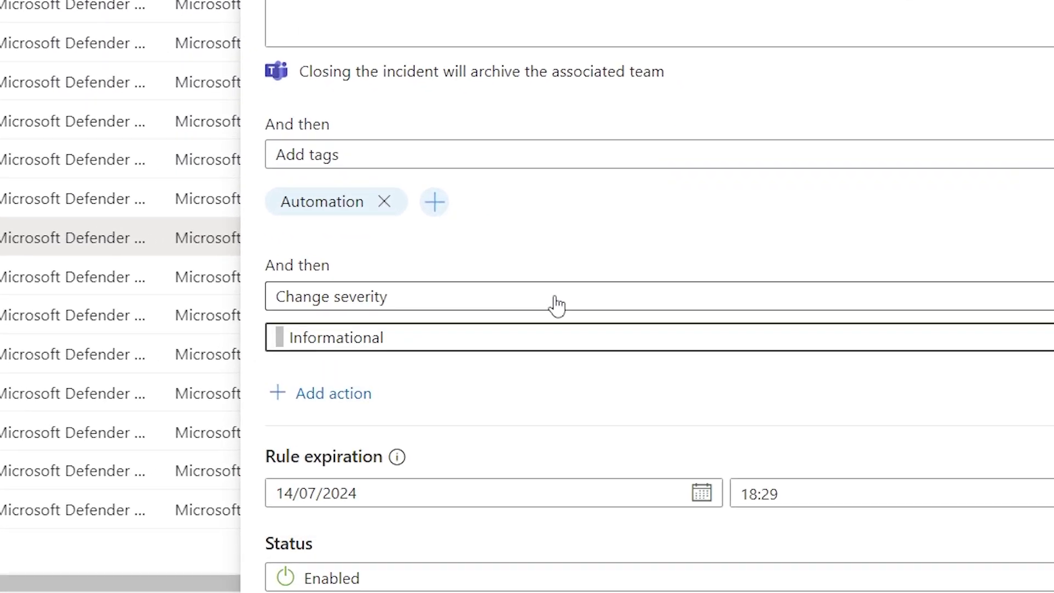
Step: Clear the rule expiration date so it never expires, then apply the rule
{"action": "left_click", "coordinate": [332, 393]}
{"action": "left_click", "coordinate": [360, 311]}
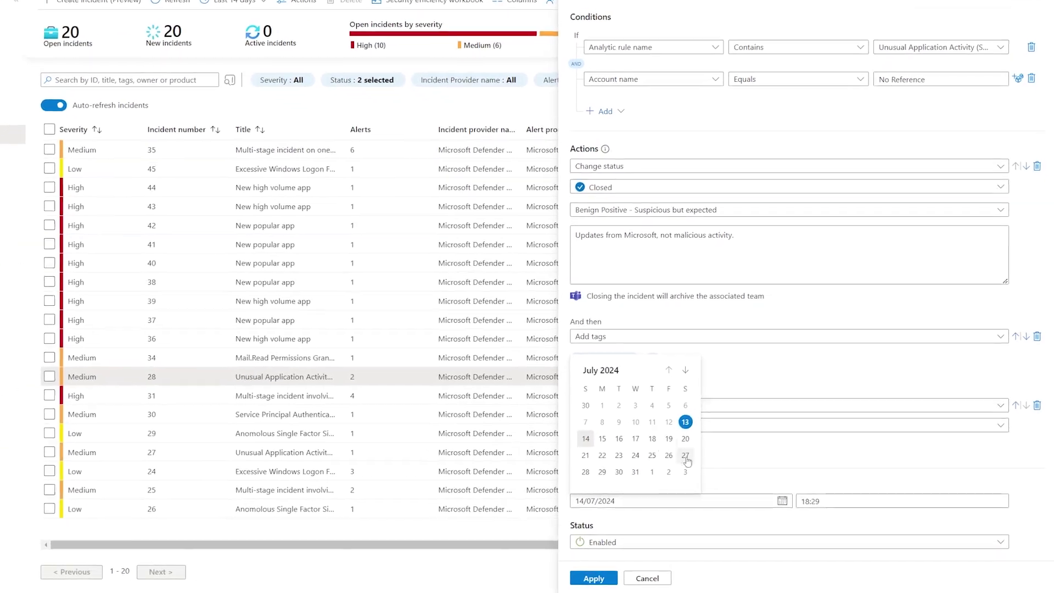
{"action": "left_click", "coordinate": [484, 354]}
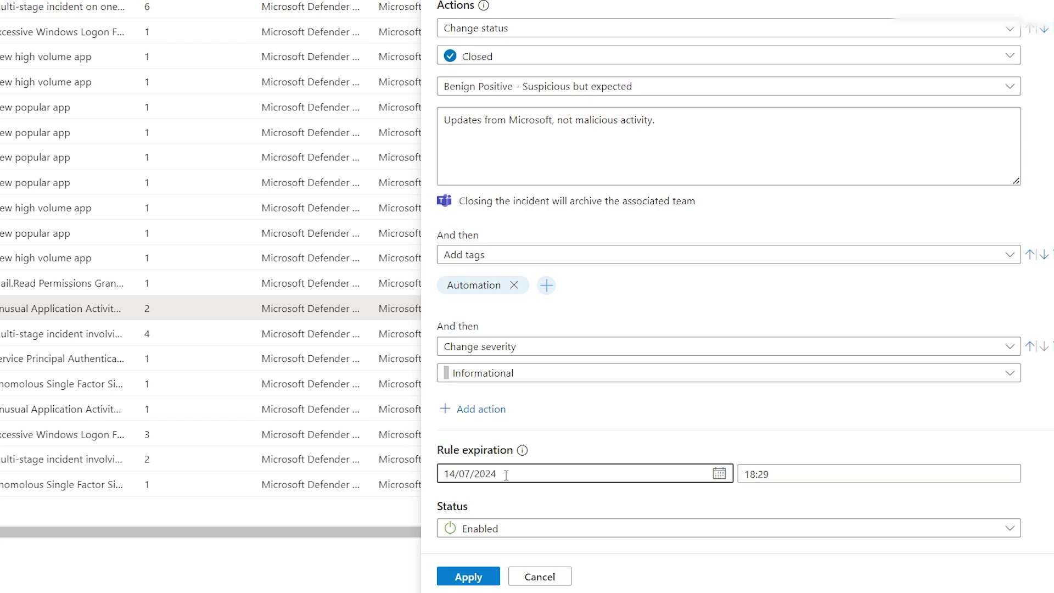
{"action": "left_click_drag", "start_coordinate": [507, 475], "coordinate": [444, 475]}
{"action": "key", "text": "BackSpace"}
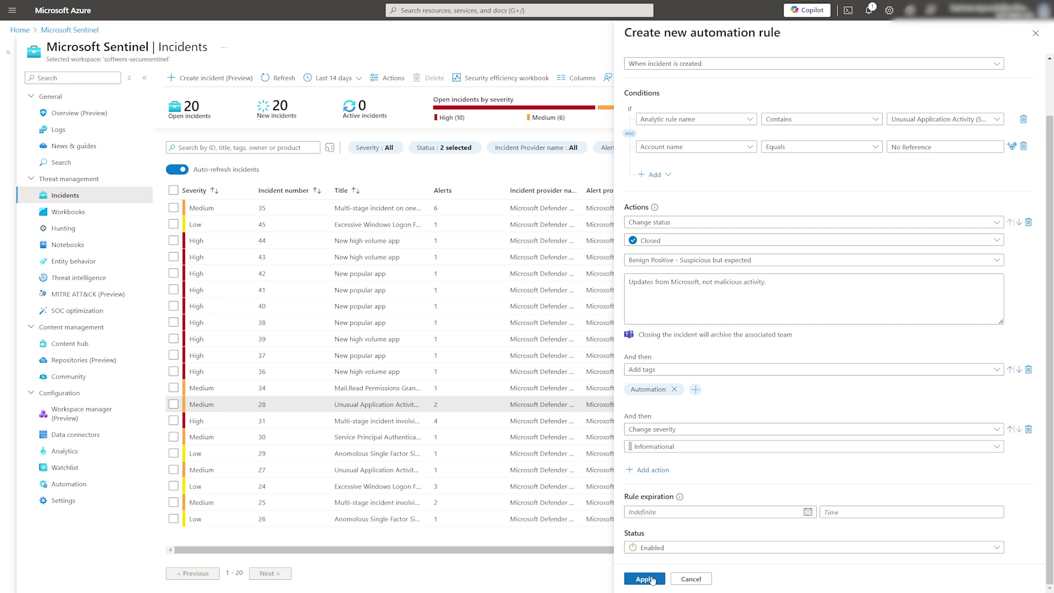
{"action": "left_click", "coordinate": [644, 580]}
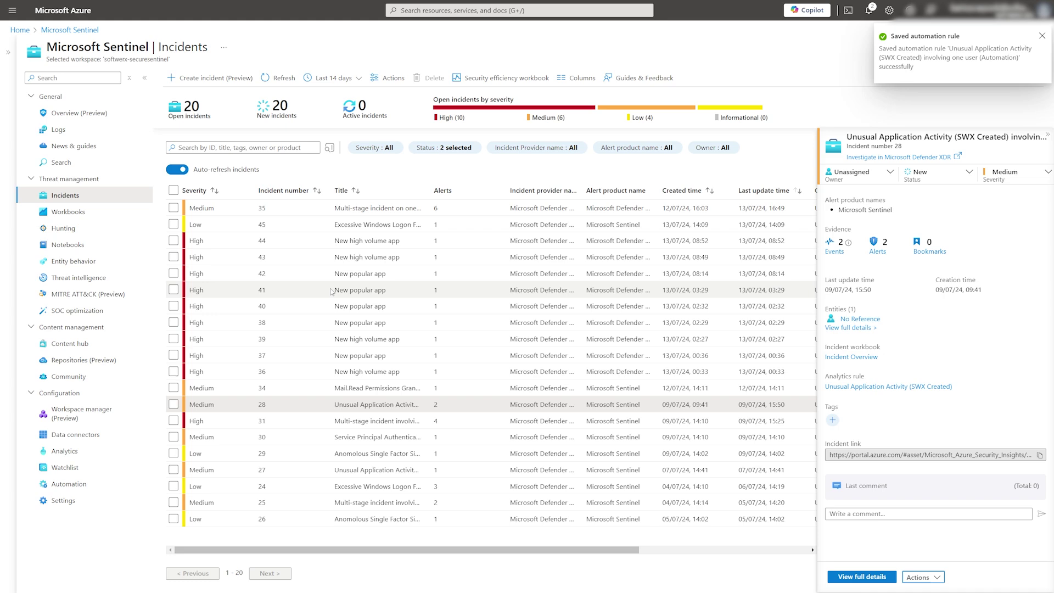
Step: Filter Automation playbook templates by 'email' and select Send email with formatted incident report
{"action": "left_click", "coordinate": [68, 484]}
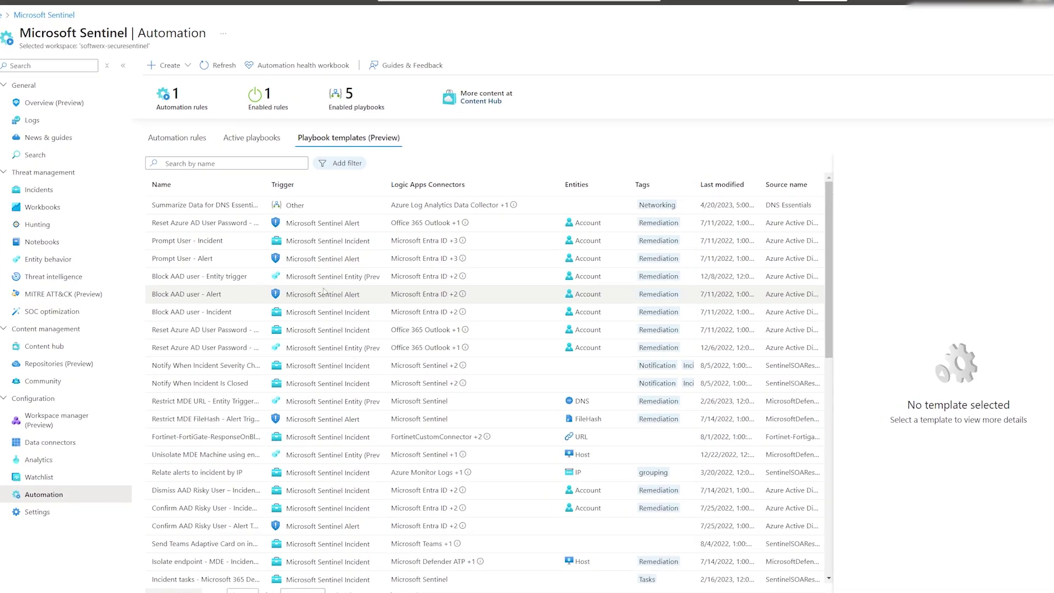
{"action": "scroll", "coordinate": [341, 294], "scroll_direction": "down", "scroll_amount": 9}
{"action": "scroll", "coordinate": [349, 340], "scroll_direction": "up", "scroll_amount": 10}
{"action": "left_click", "coordinate": [255, 162]}
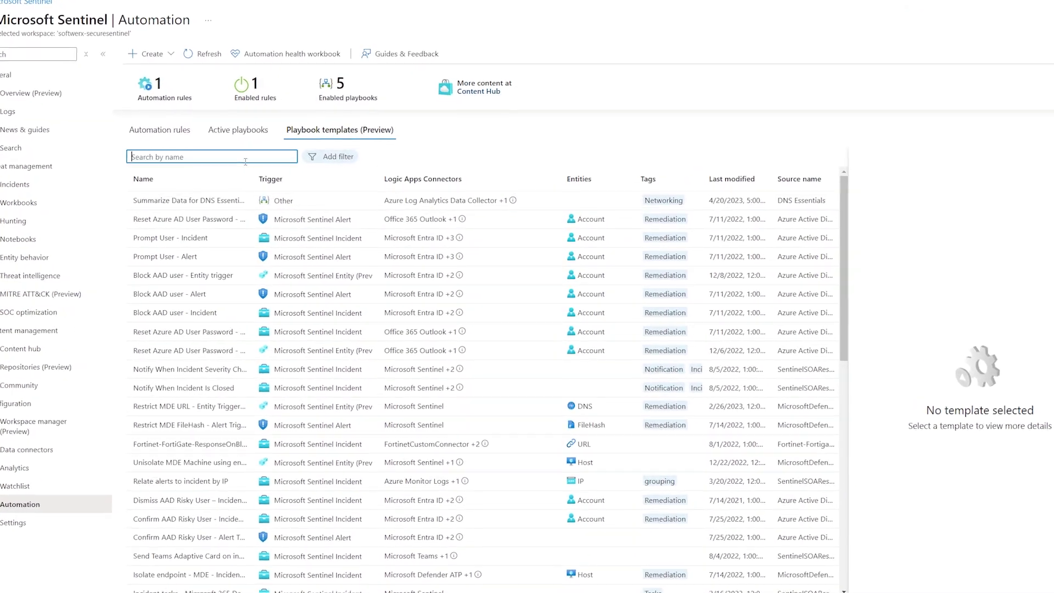
{"action": "type", "text": "email"}
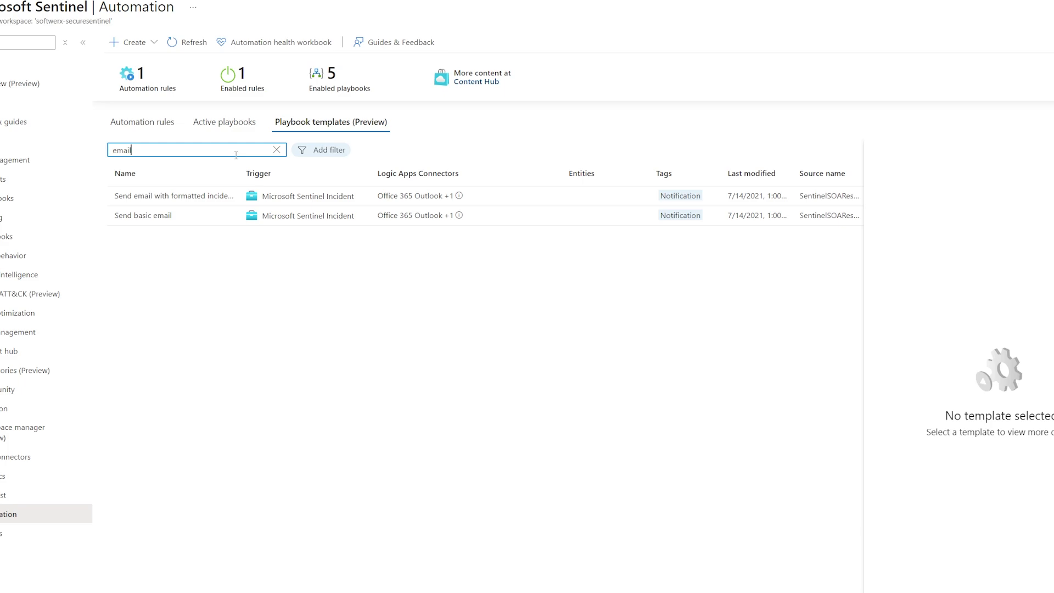
{"action": "left_click", "coordinate": [205, 198]}
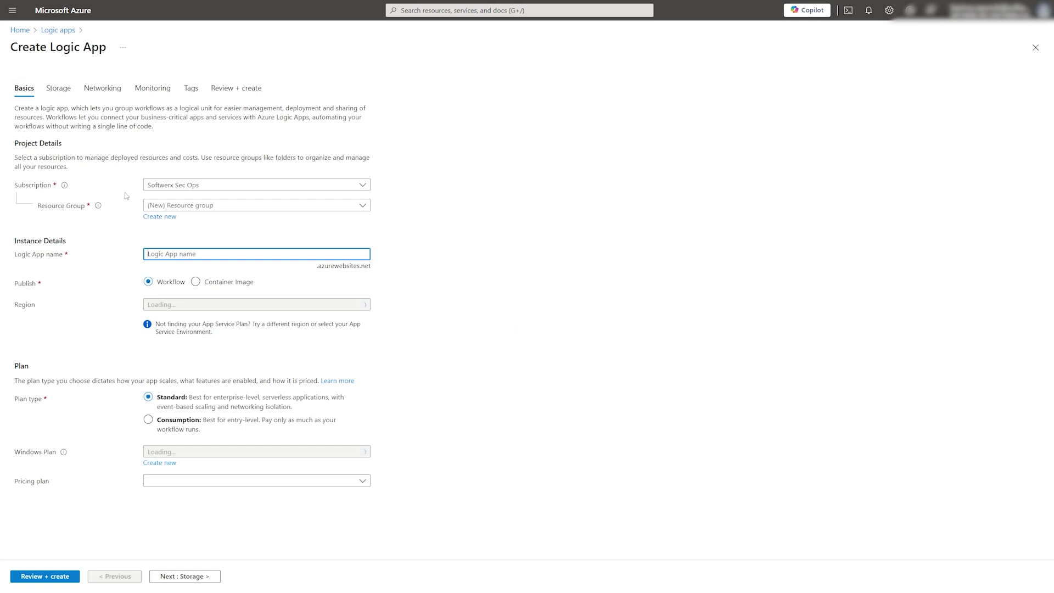
Step: Create the logic app in resource group securesentinel, named SendEmailtoSentinel
{"action": "left_click", "coordinate": [217, 206]}
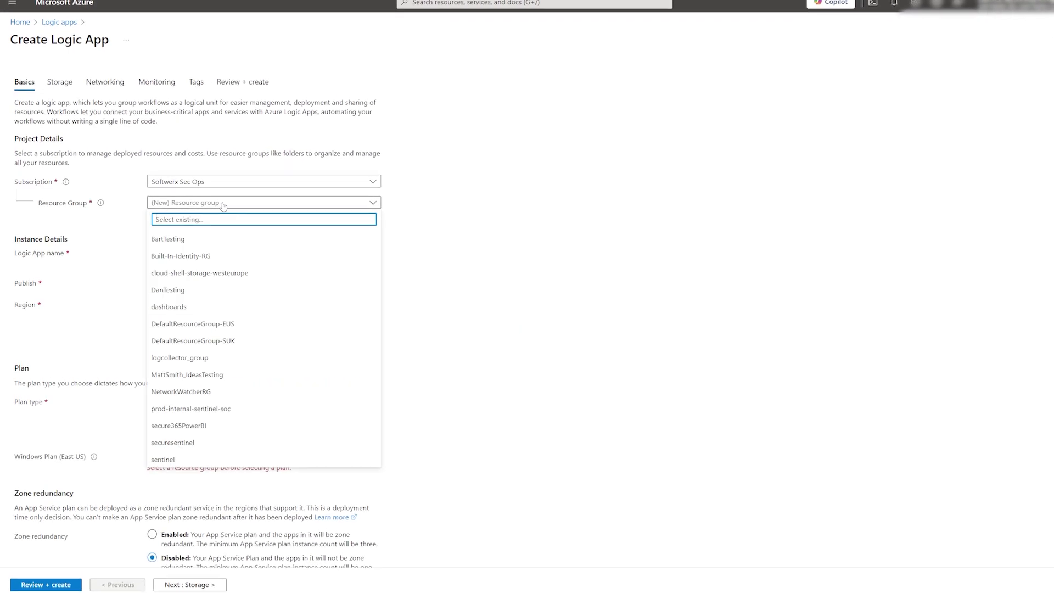
{"action": "left_click", "coordinate": [197, 442]}
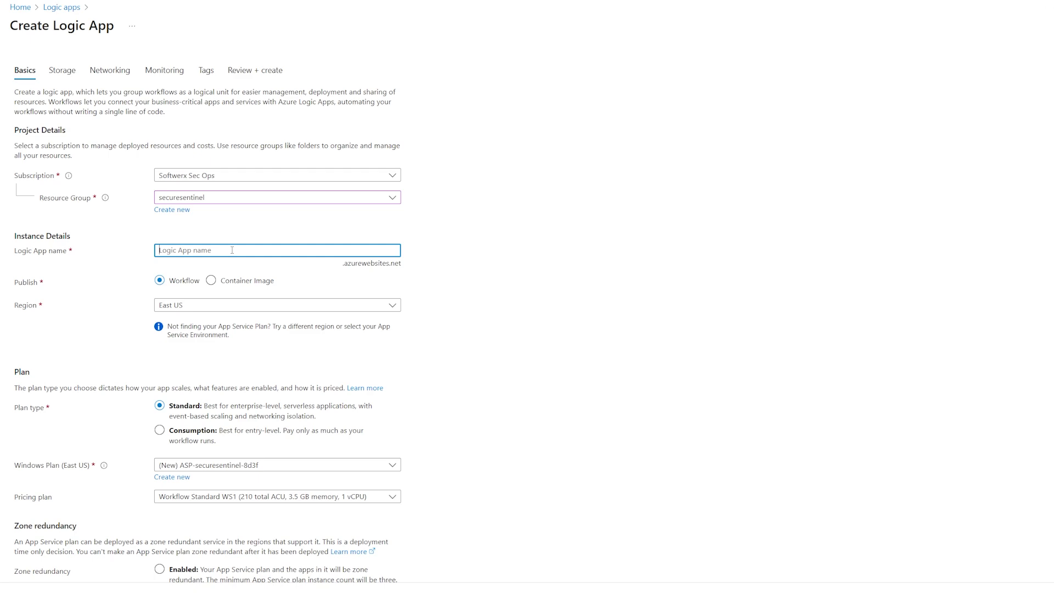
{"action": "left_click", "coordinate": [236, 248]}
{"action": "type", "text": "Send"}
{"action": "type", "text": "Email"}
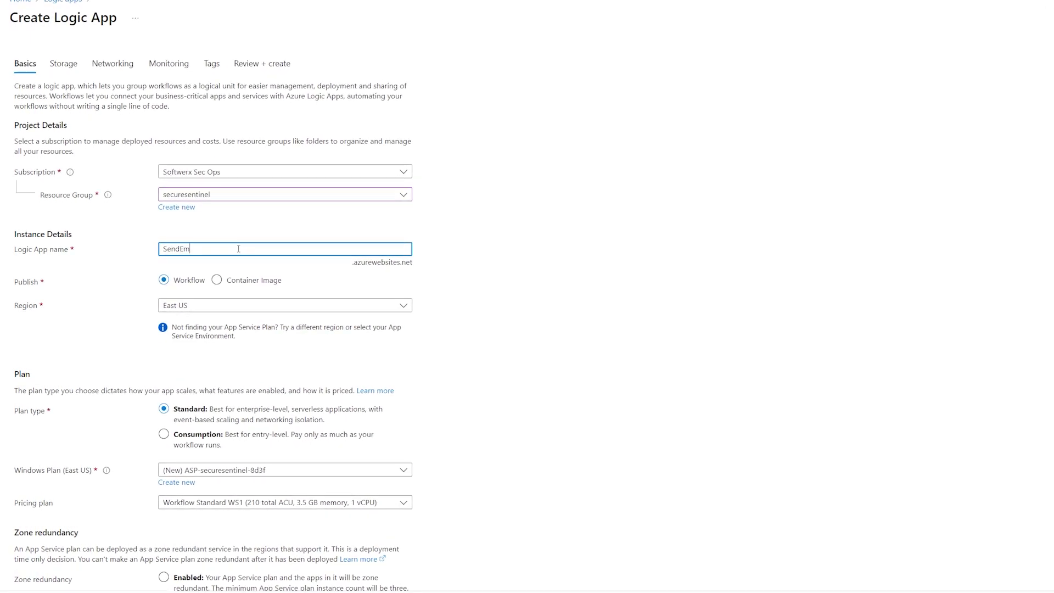
{"action": "type", "text": "to"}
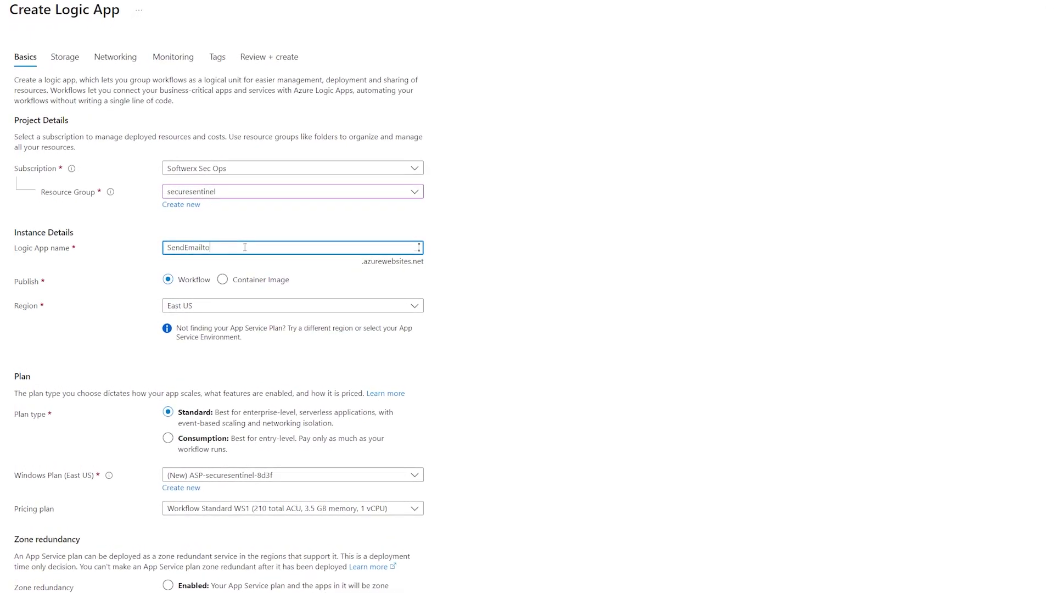
{"action": "type", "text": "Sentinel"}
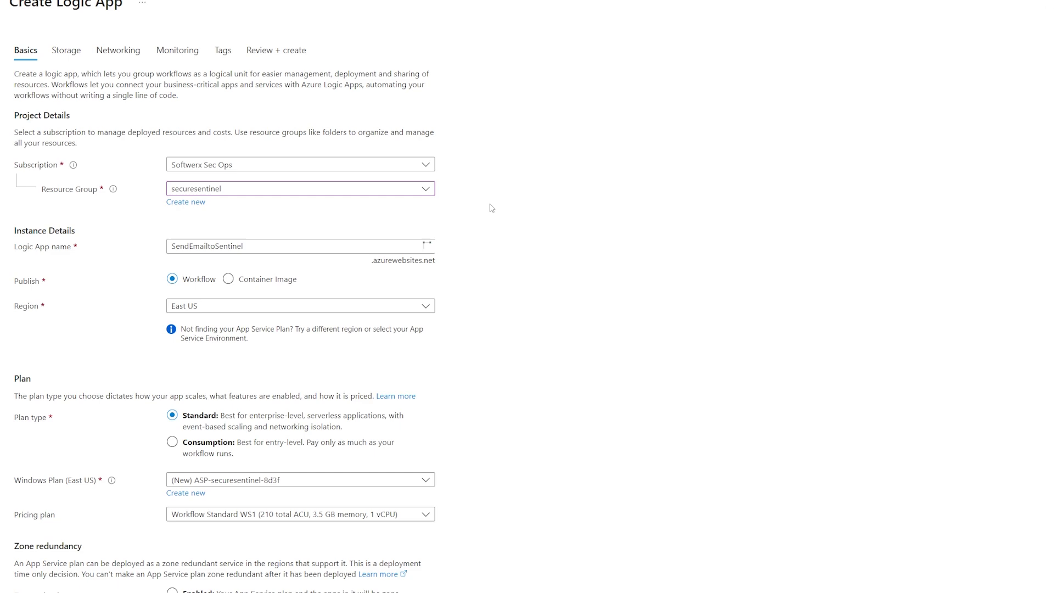
{"action": "scroll", "coordinate": [263, 274], "scroll_direction": "down", "scroll_amount": 1}
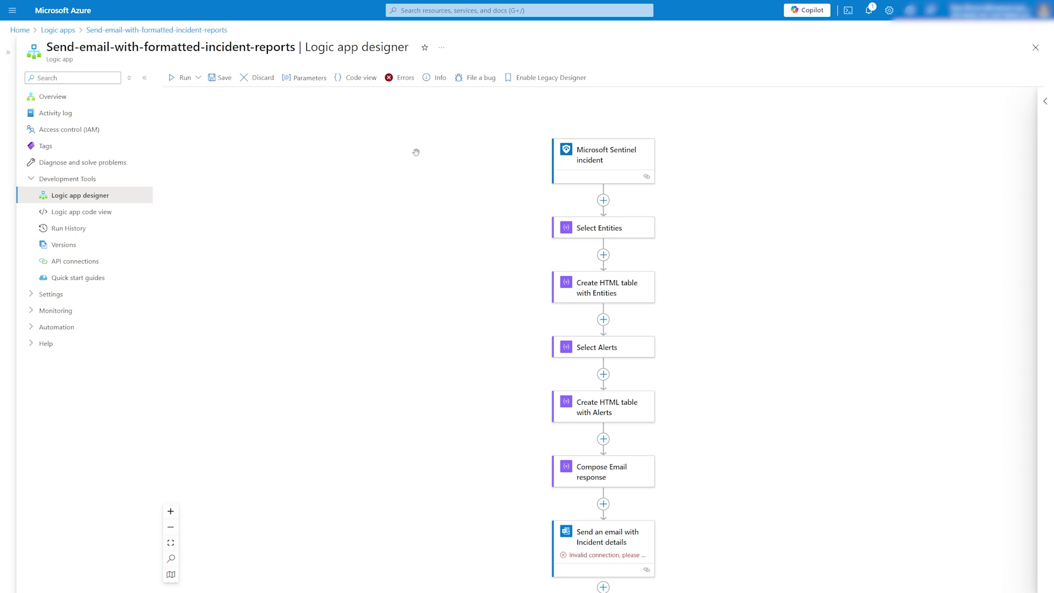
Step: Inspect the playbook steps from the incident trigger through the Compose Email response HTML body
{"action": "left_click", "coordinate": [609, 154]}
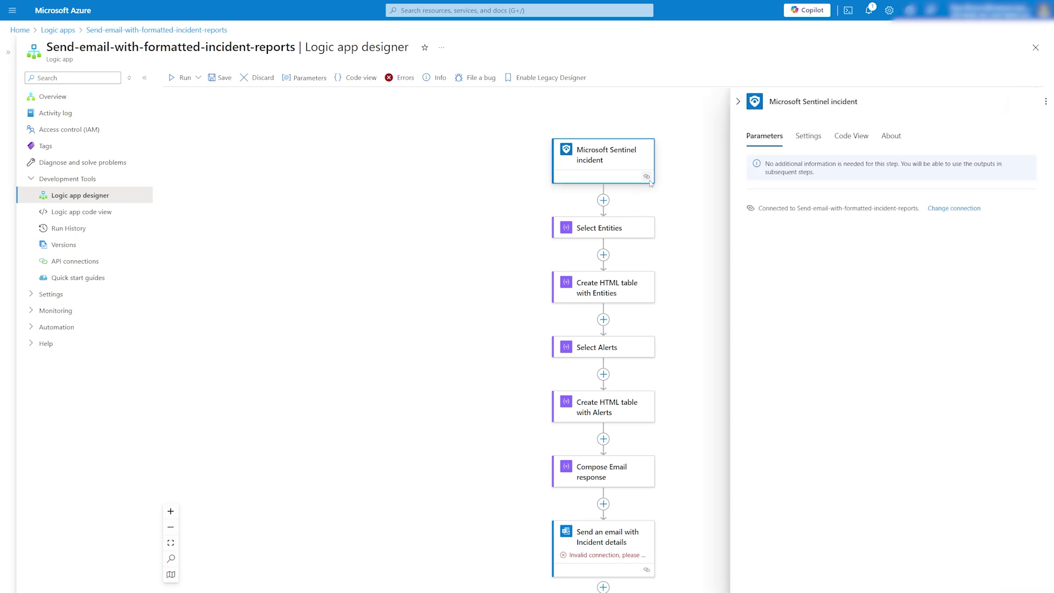
{"action": "scroll", "coordinate": [689, 220], "scroll_direction": "down", "scroll_amount": 2}
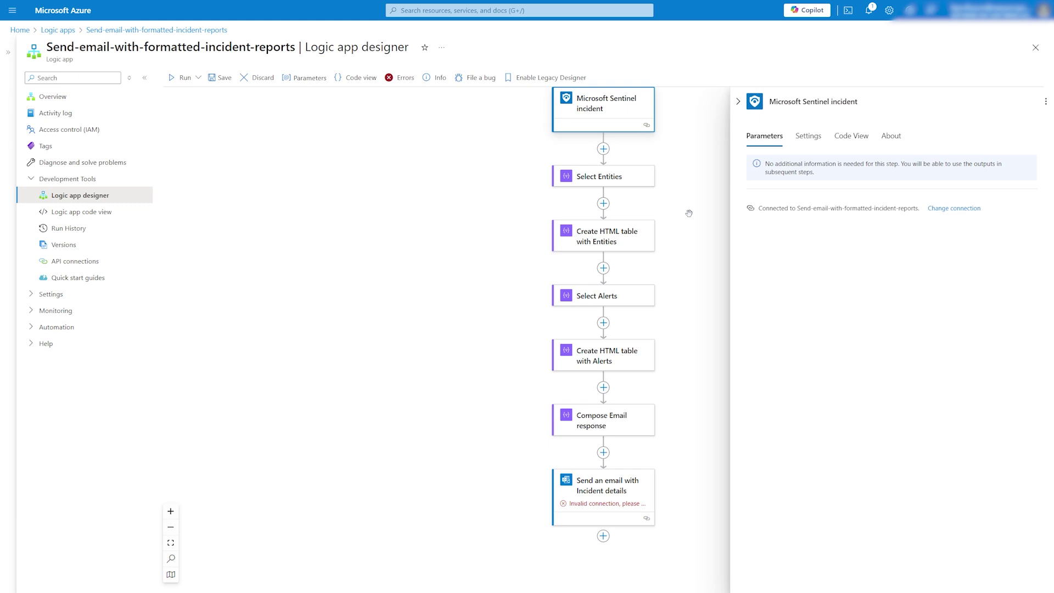
{"action": "scroll", "coordinate": [687, 216], "scroll_direction": "up", "scroll_amount": 1}
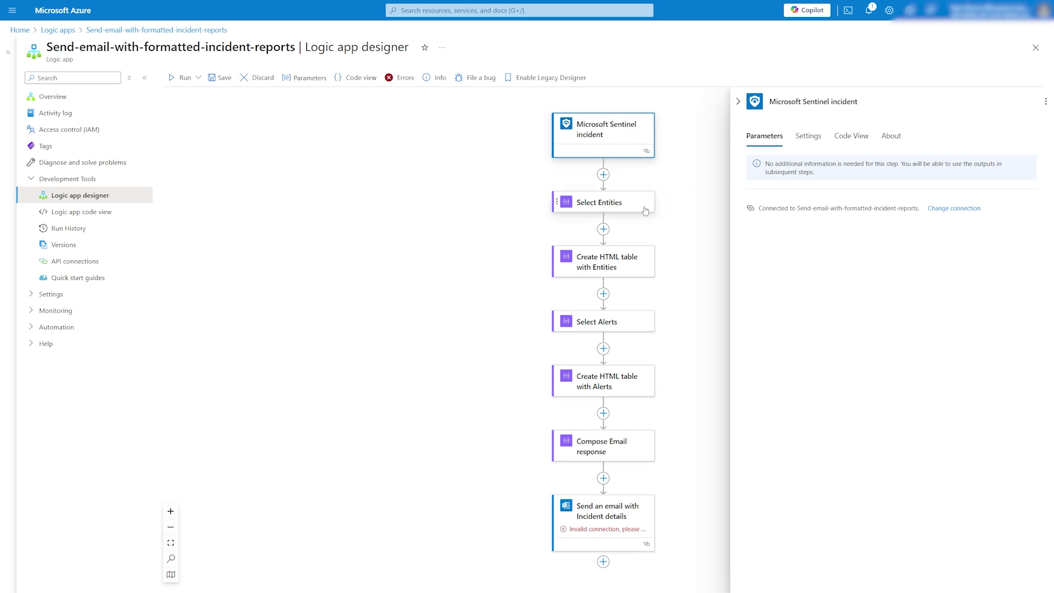
{"action": "left_click", "coordinate": [614, 204]}
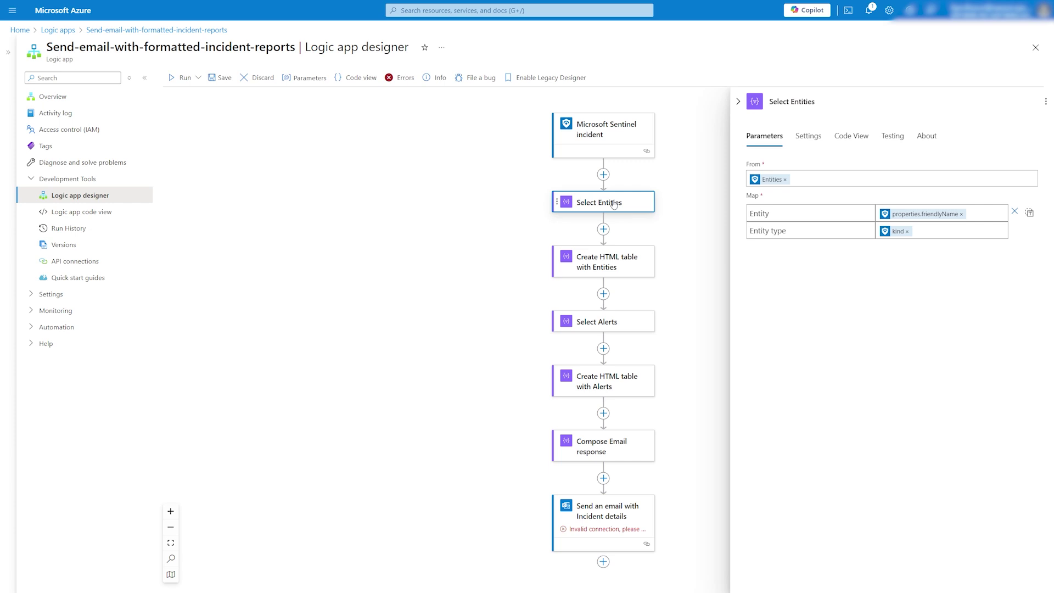
{"action": "scroll", "coordinate": [604, 274], "scroll_direction": "down", "scroll_amount": 2}
{"action": "left_click", "coordinate": [604, 330]}
{"action": "left_click", "coordinate": [604, 395]}
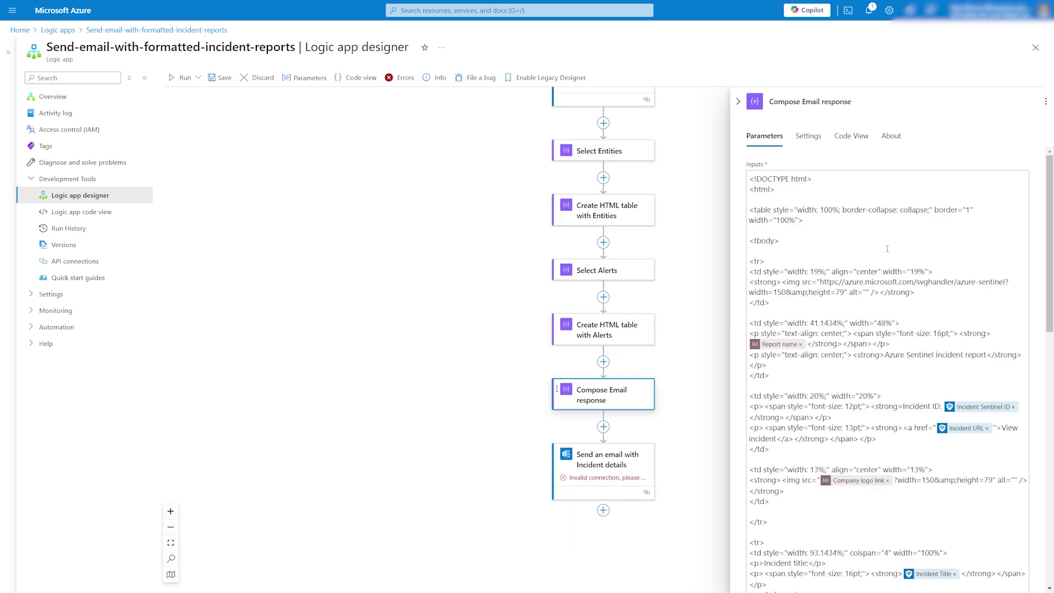
{"action": "scroll", "coordinate": [910, 274], "scroll_direction": "down", "scroll_amount": 1}
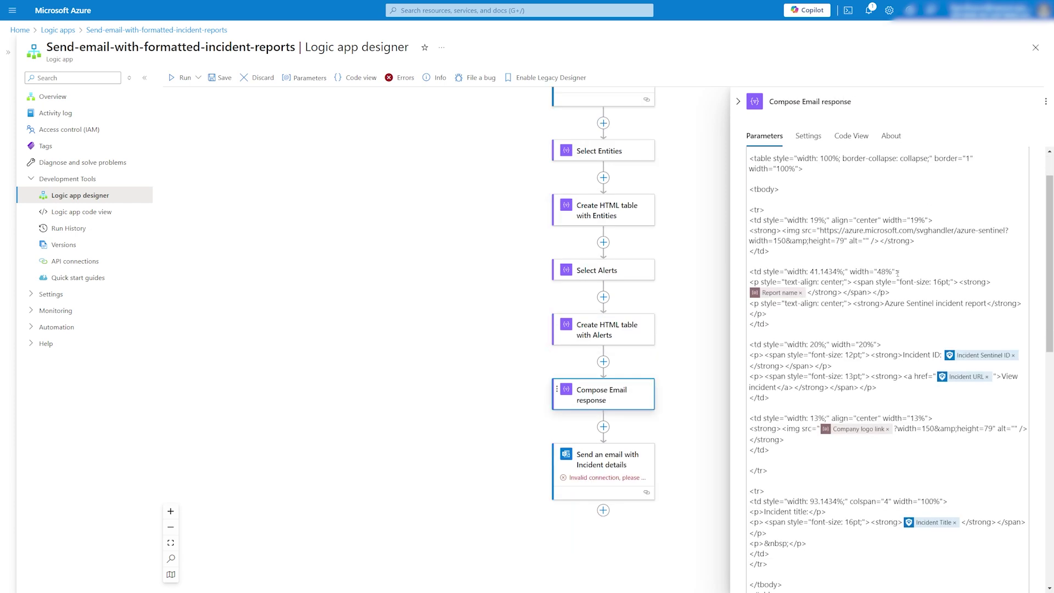
{"action": "scroll", "coordinate": [927, 303], "scroll_direction": "up", "scroll_amount": 1}
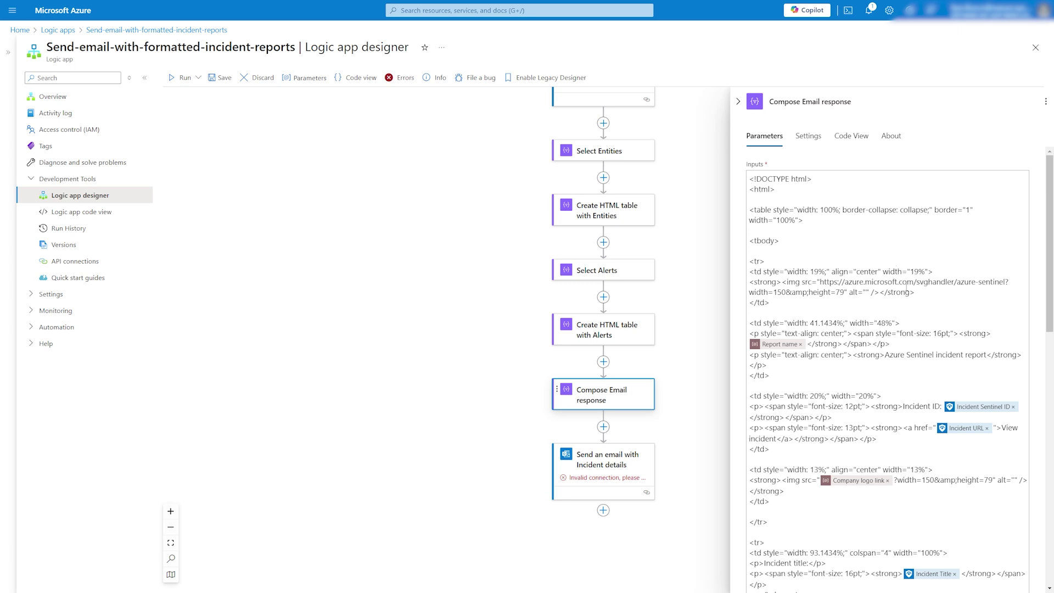
{"action": "scroll", "coordinate": [938, 311], "scroll_direction": "down", "scroll_amount": 4}
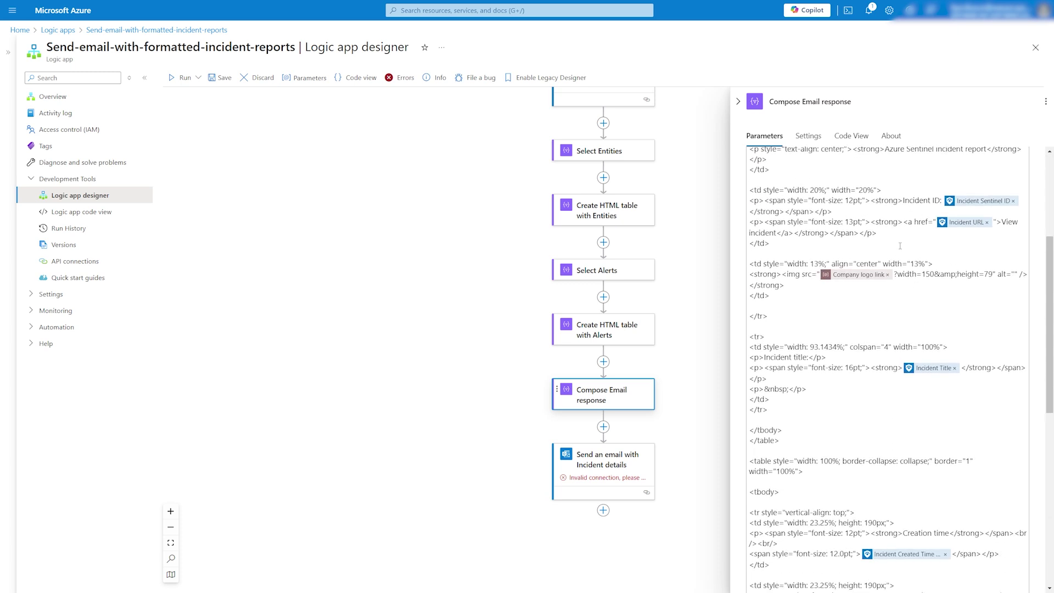
Step: Replace the email step's invalid connection with a new signed-in Office 365 Outlook connection
{"action": "left_click", "coordinate": [603, 459]}
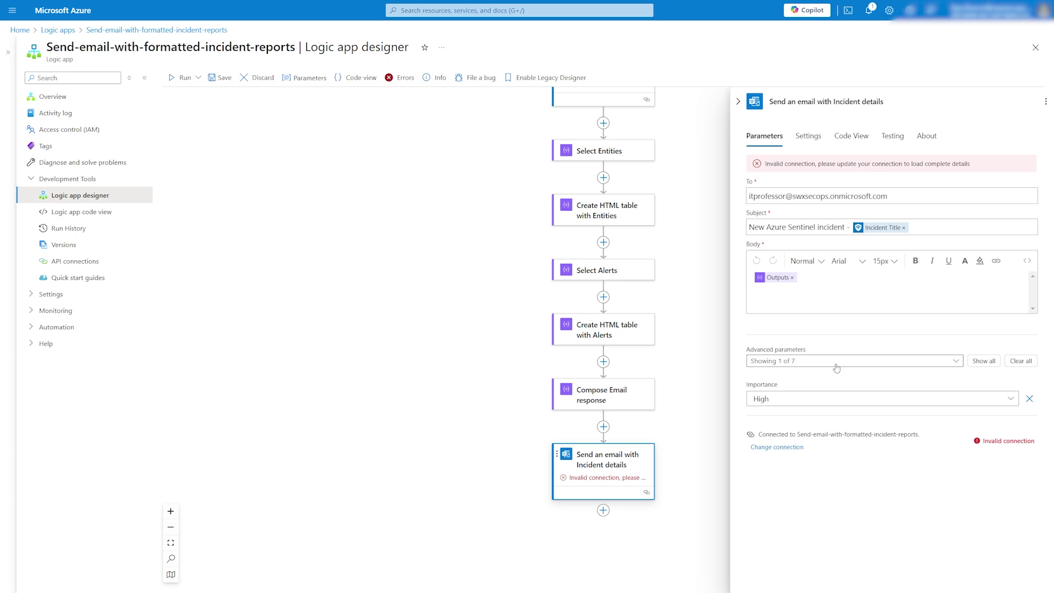
{"action": "left_click", "coordinate": [786, 446]}
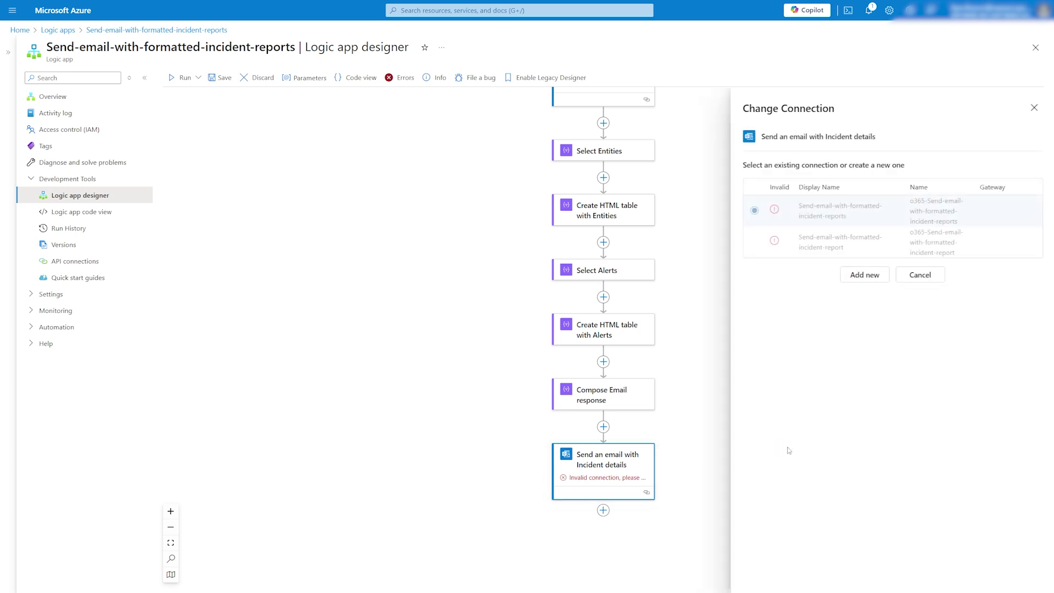
{"action": "left_click", "coordinate": [868, 280]}
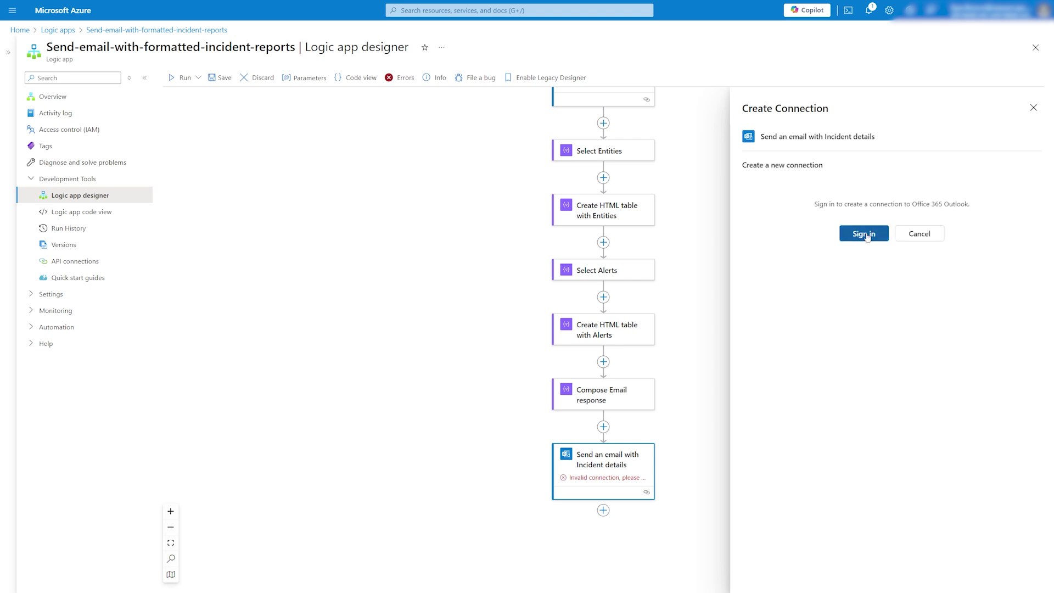
{"action": "left_click", "coordinate": [866, 234]}
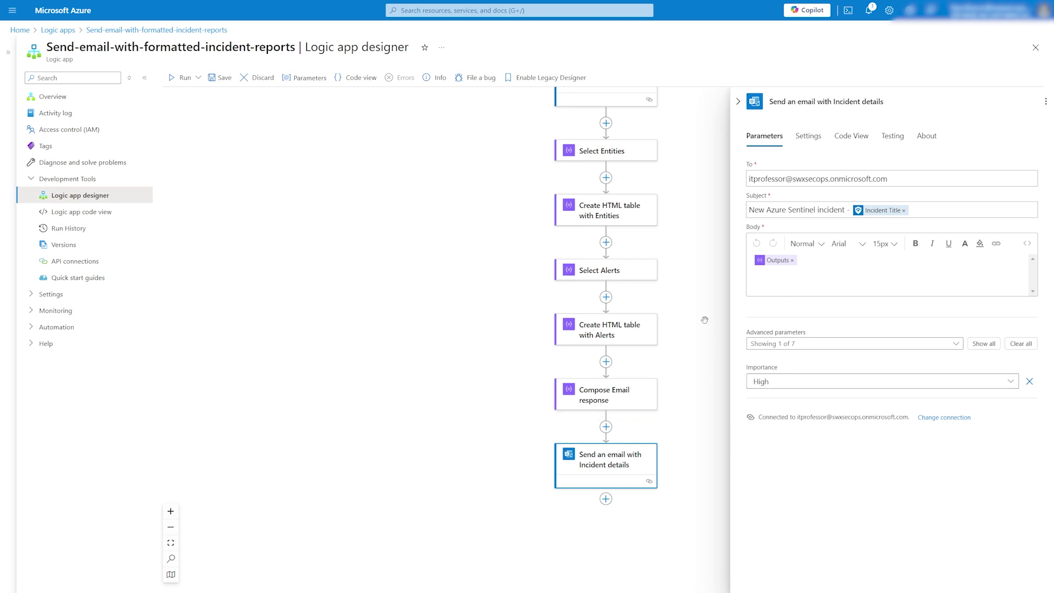
{"action": "left_click", "coordinate": [736, 102]}
{"action": "scroll", "coordinate": [758, 426], "scroll_direction": "up", "scroll_amount": 4}
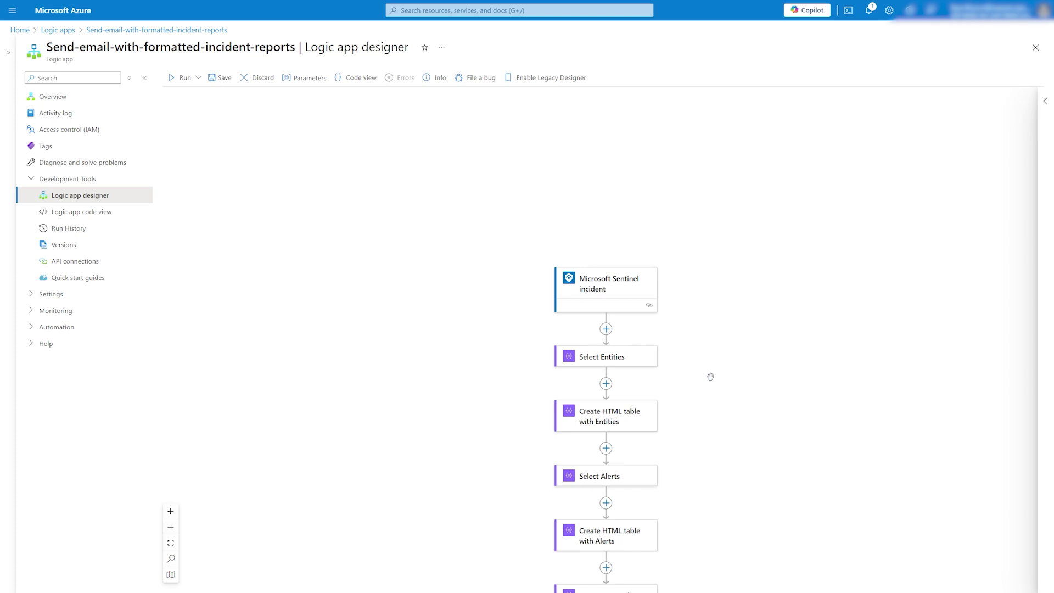
Step: Save the playbook and start a new Sentinel automation rule named SendEmail
{"action": "scroll", "coordinate": [710, 377], "scroll_direction": "down", "scroll_amount": 2}
{"action": "left_click", "coordinate": [219, 77]}
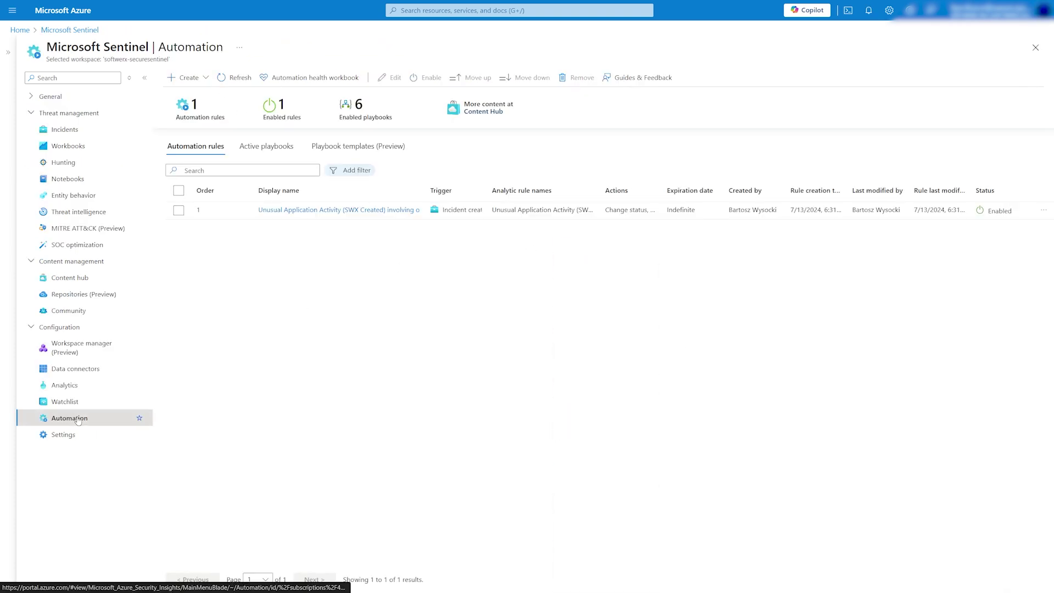
{"action": "left_click", "coordinate": [187, 78]}
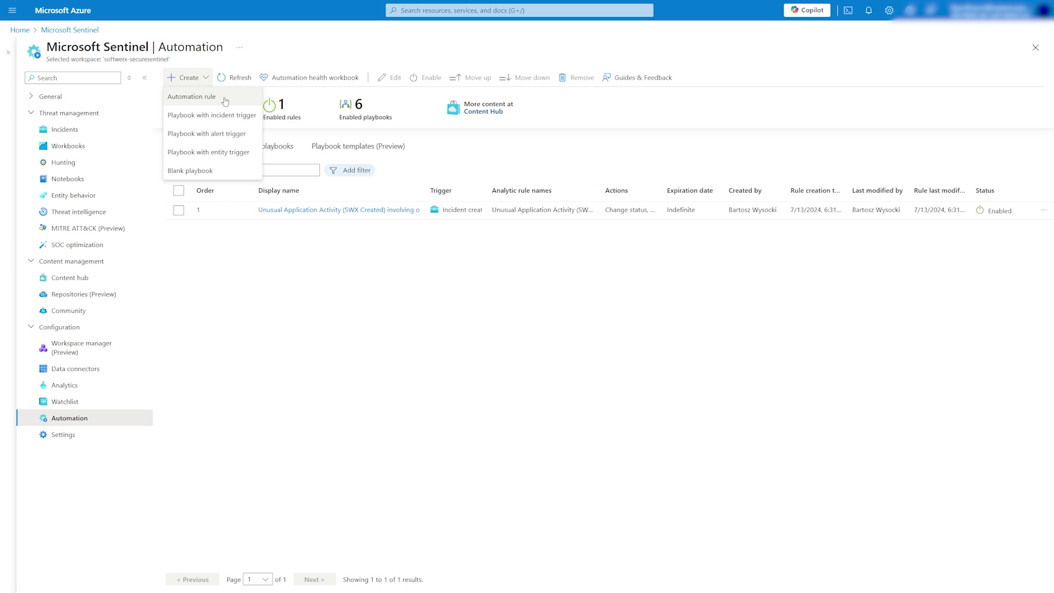
{"action": "left_click", "coordinate": [224, 99]}
{"action": "left_click", "coordinate": [714, 81]}
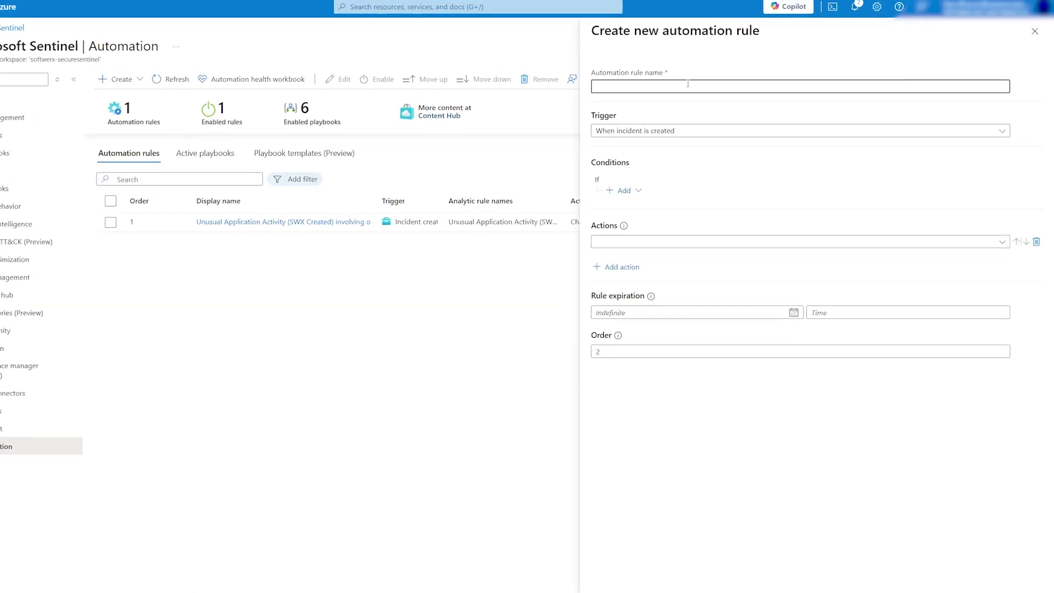
{"action": "type", "text": "SendEmail"}
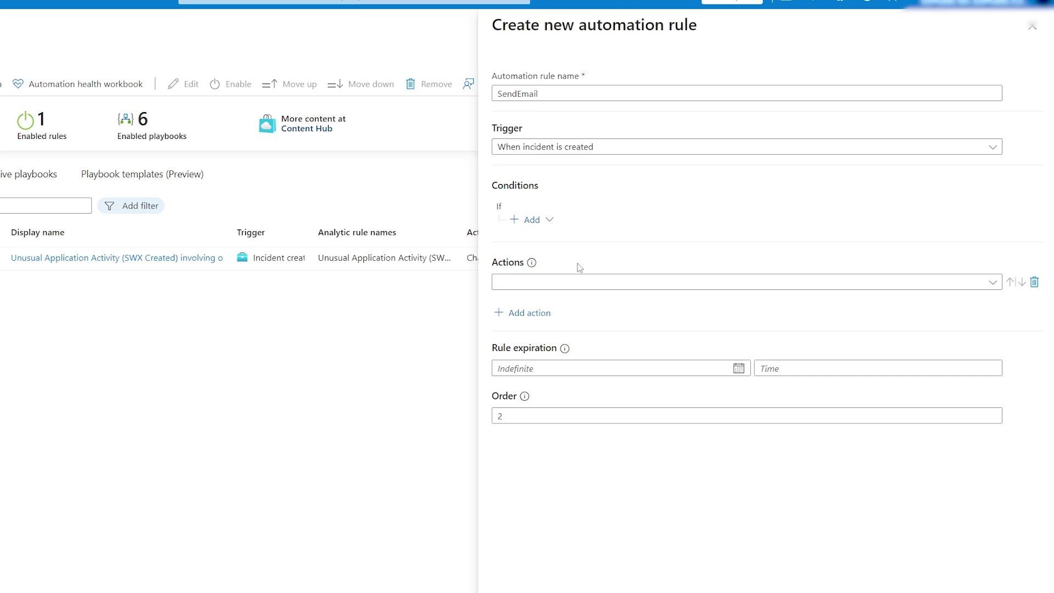
Step: Make the rule run the Send-email-with-formatted-incident-reports playbook and apply it
{"action": "left_click", "coordinate": [563, 291]}
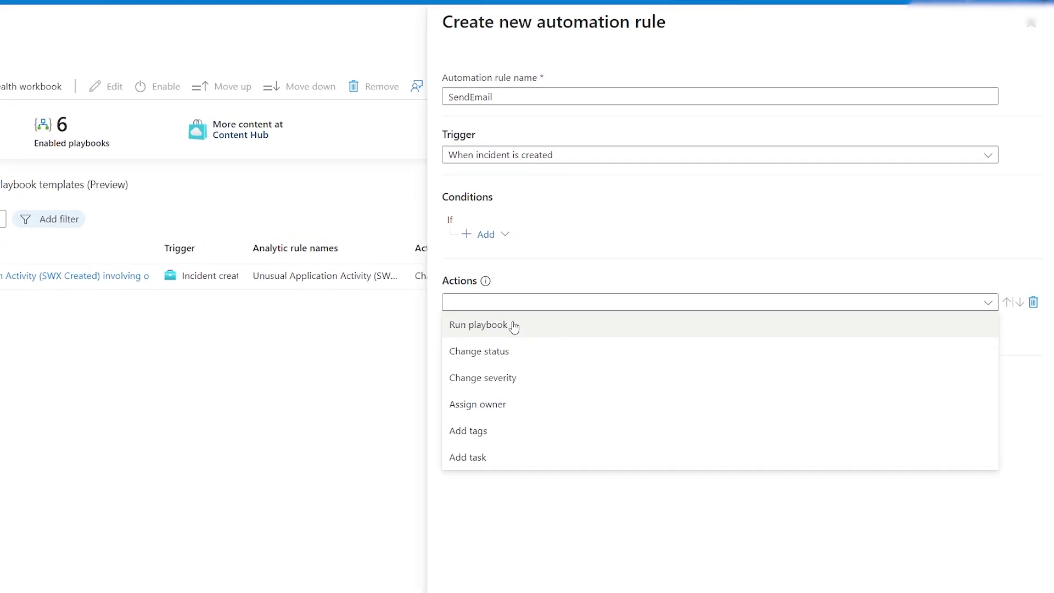
{"action": "left_click", "coordinate": [544, 308]}
{"action": "left_click", "coordinate": [522, 343]}
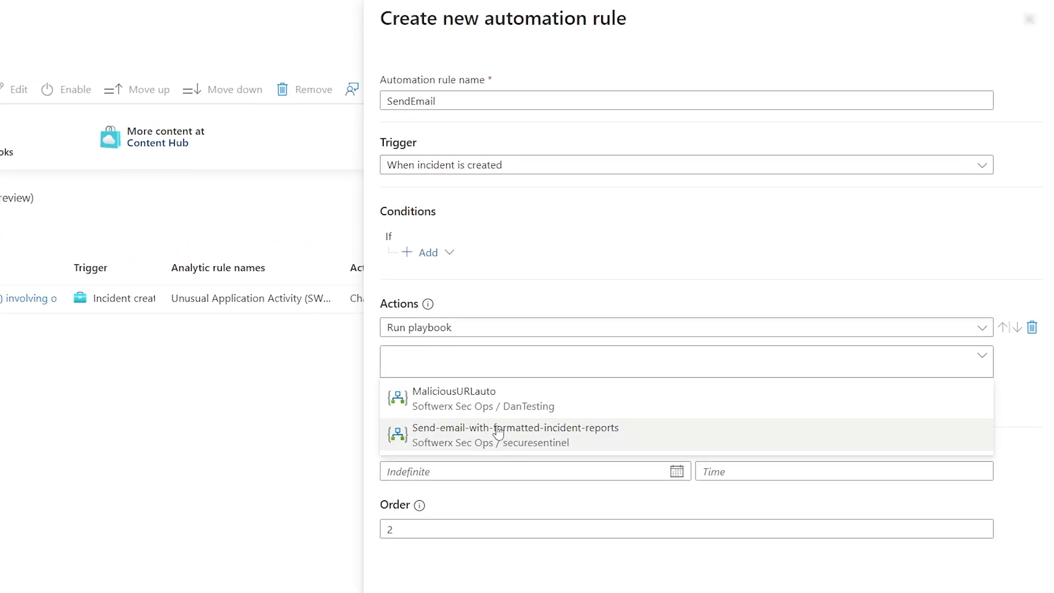
{"action": "left_click", "coordinate": [557, 443]}
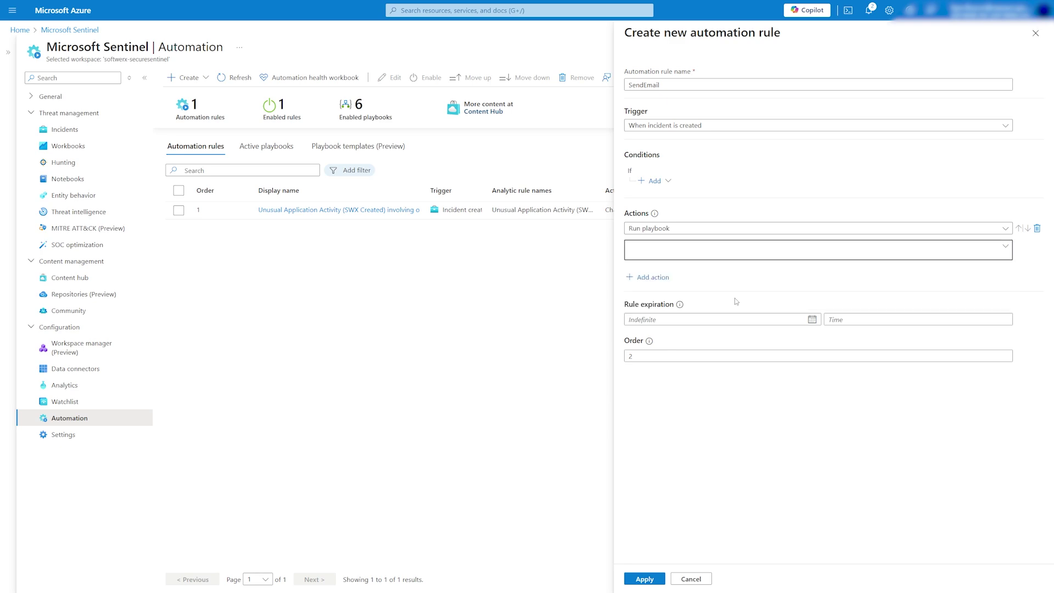
{"action": "left_click", "coordinate": [655, 574]}
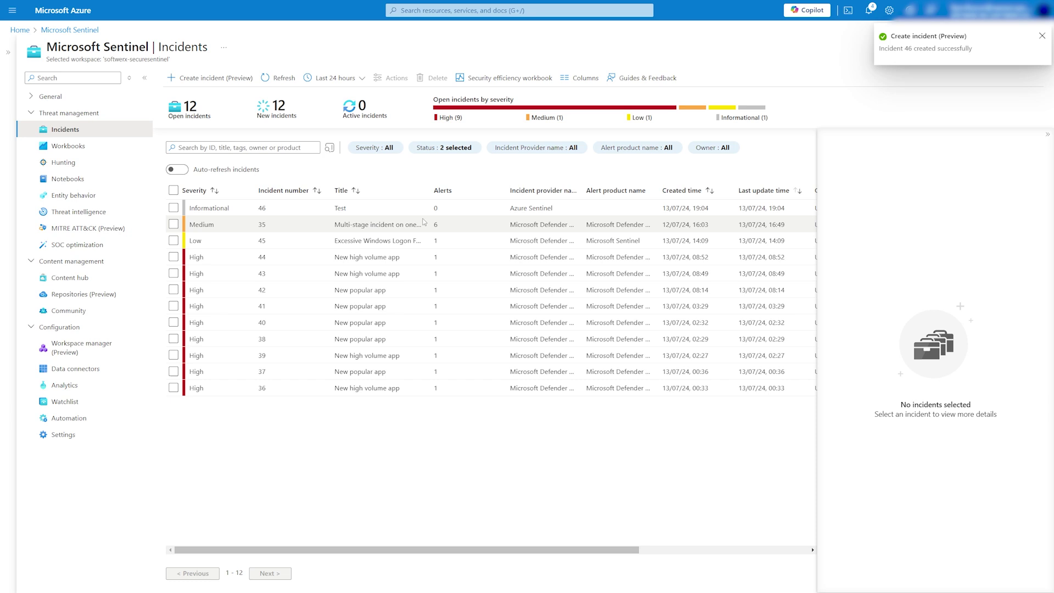
Step: From test incident 46, open the succeeded playbook run and view the email step's raw outputs
{"action": "left_click", "coordinate": [385, 208]}
{"action": "left_click", "coordinate": [859, 579]}
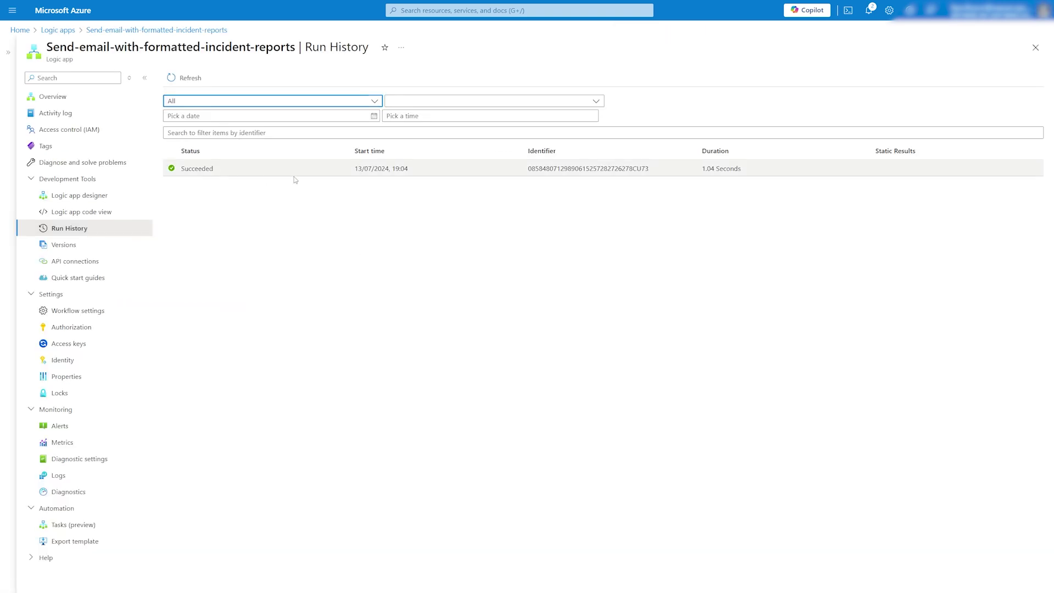
{"action": "left_click", "coordinate": [233, 170]}
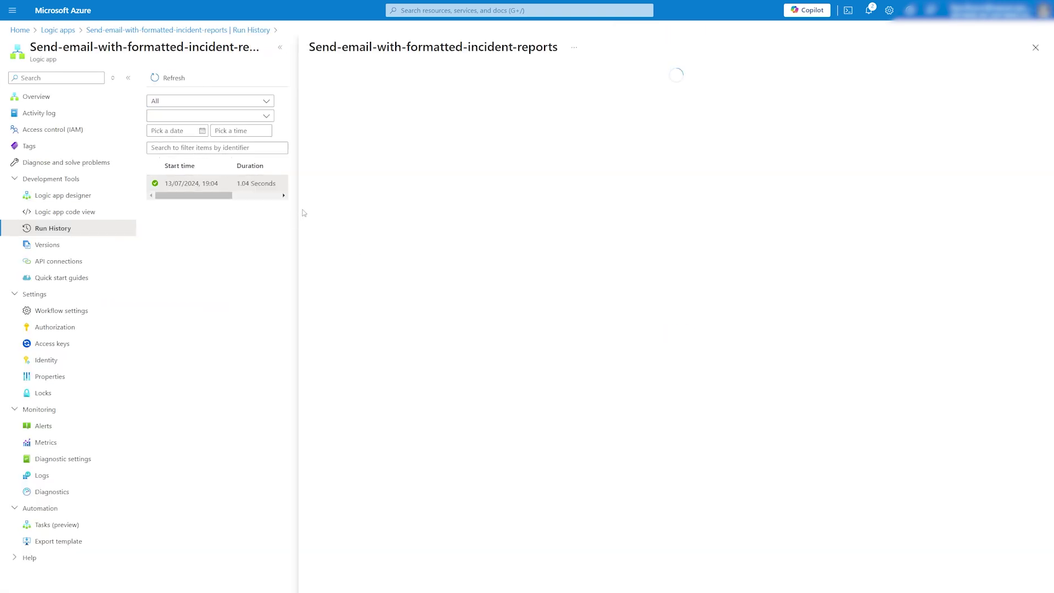
{"action": "scroll", "coordinate": [514, 211], "scroll_direction": "down", "scroll_amount": 3}
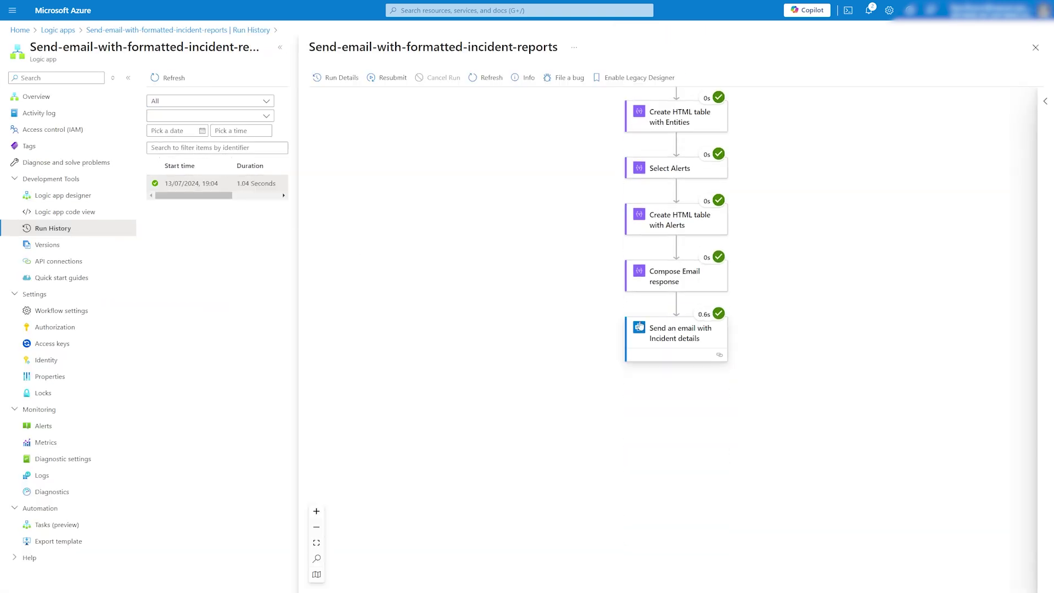
{"action": "left_click", "coordinate": [674, 338]}
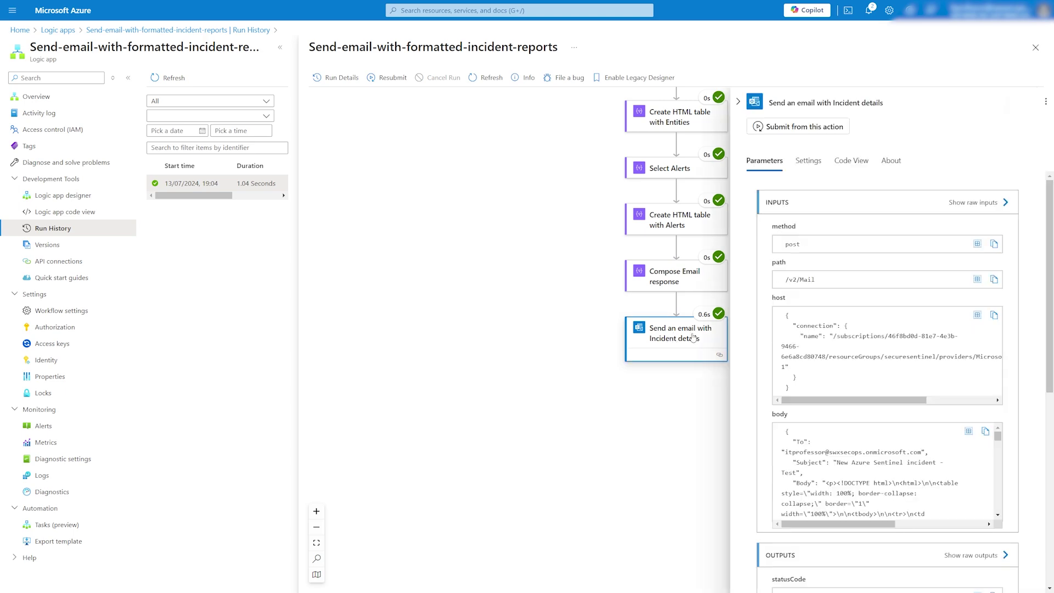
{"action": "scroll", "coordinate": [933, 274], "scroll_direction": "down", "scroll_amount": 5}
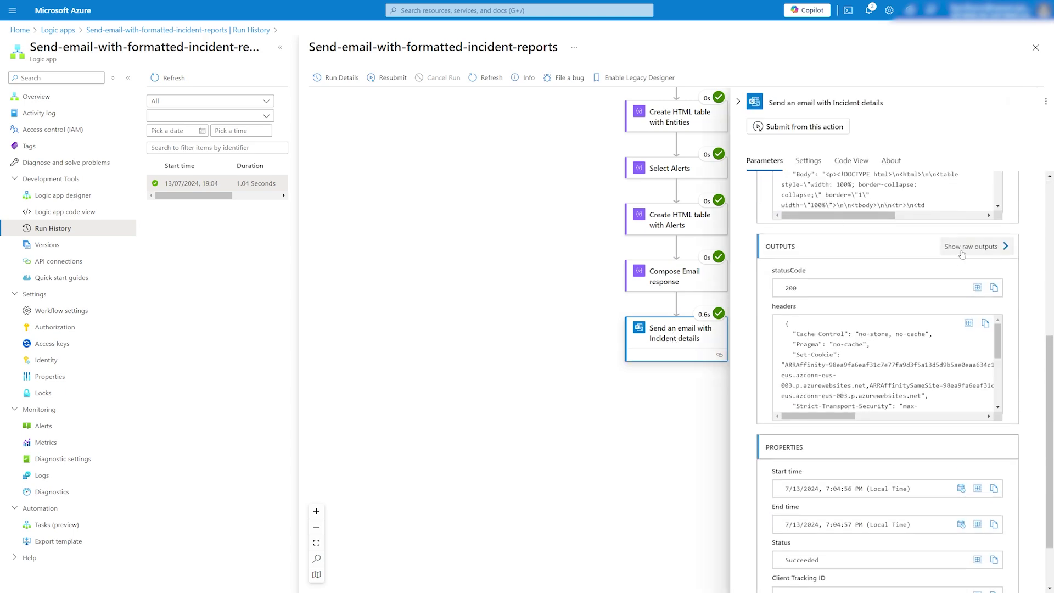
{"action": "left_click", "coordinate": [986, 251]}
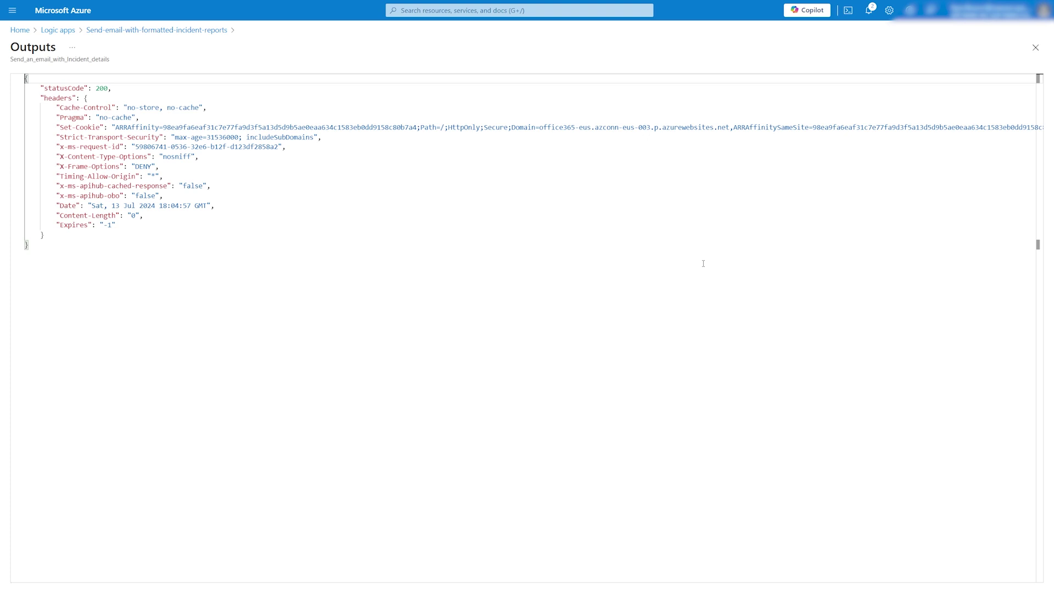
{"action": "left_click", "coordinate": [212, 185]}
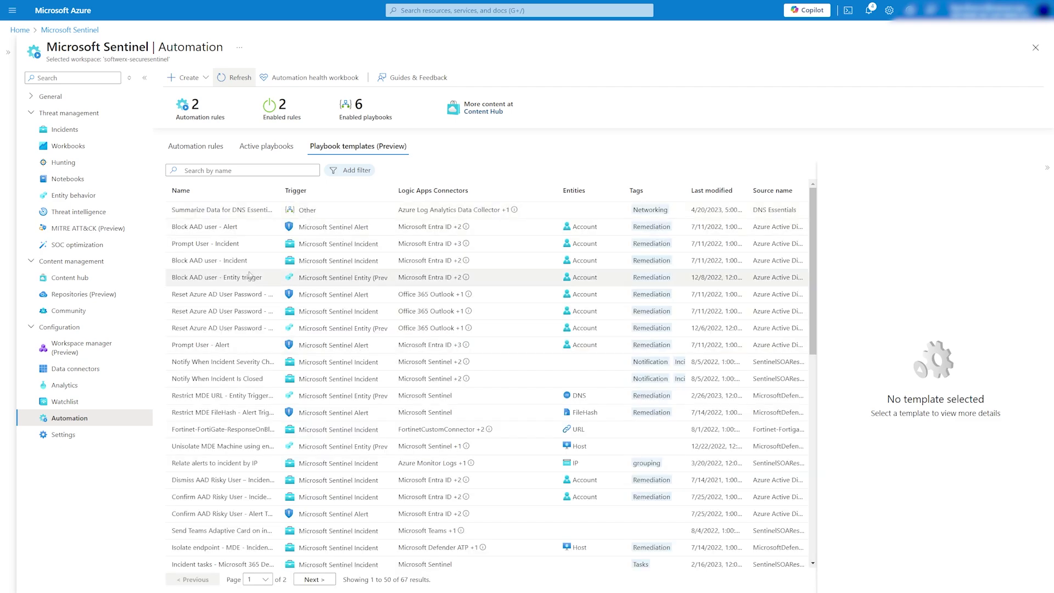
Step: Scroll the Automation page to check the 2 enabled rules, 6 playbooks and 67 templates
{"action": "scroll", "coordinate": [308, 384], "scroll_direction": "down", "scroll_amount": 5}
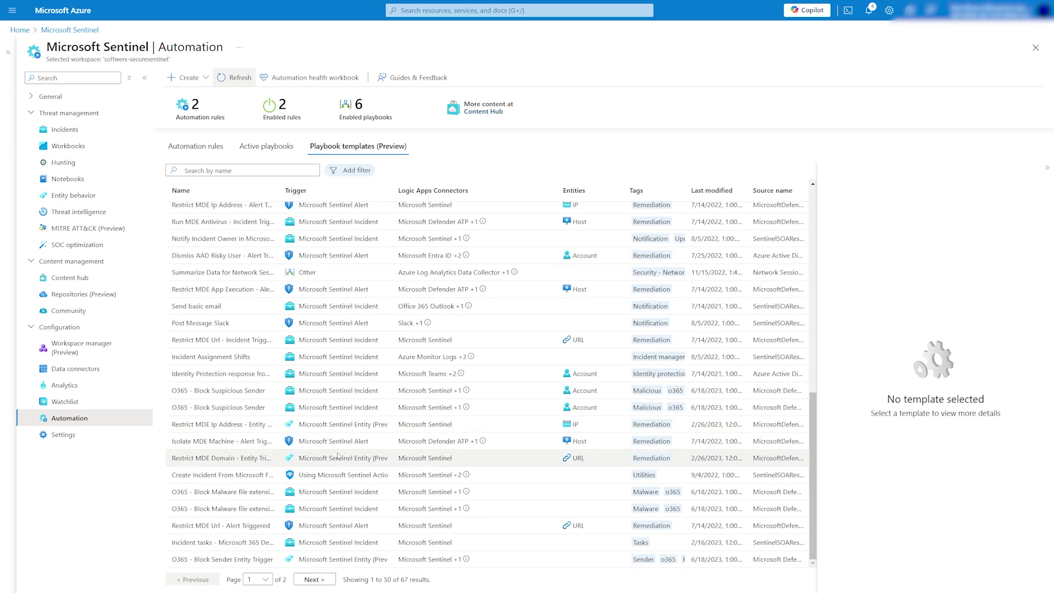
{"action": "scroll", "coordinate": [320, 473], "scroll_direction": "up", "scroll_amount": 5}
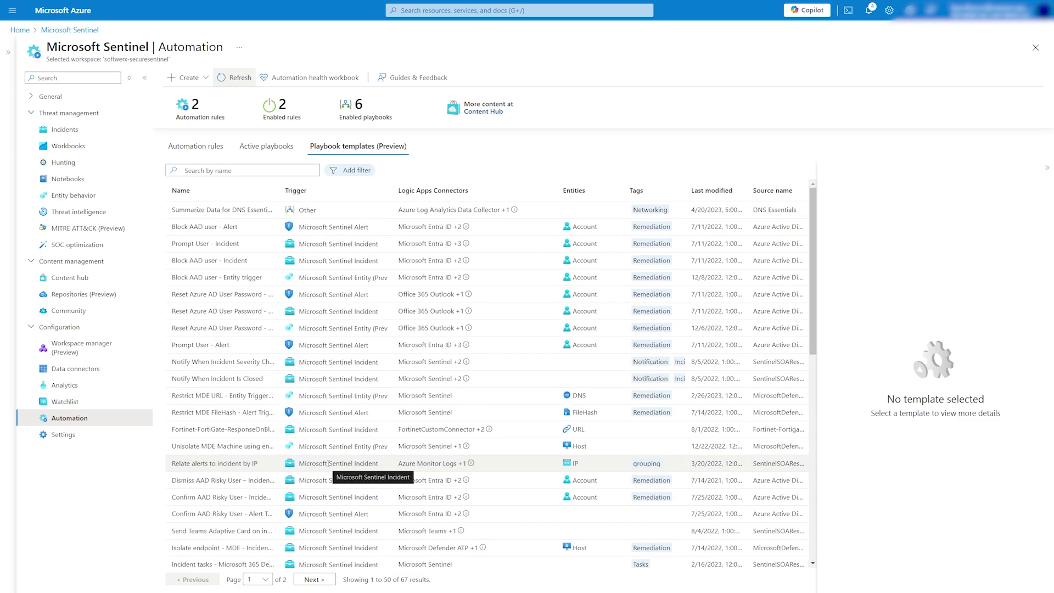